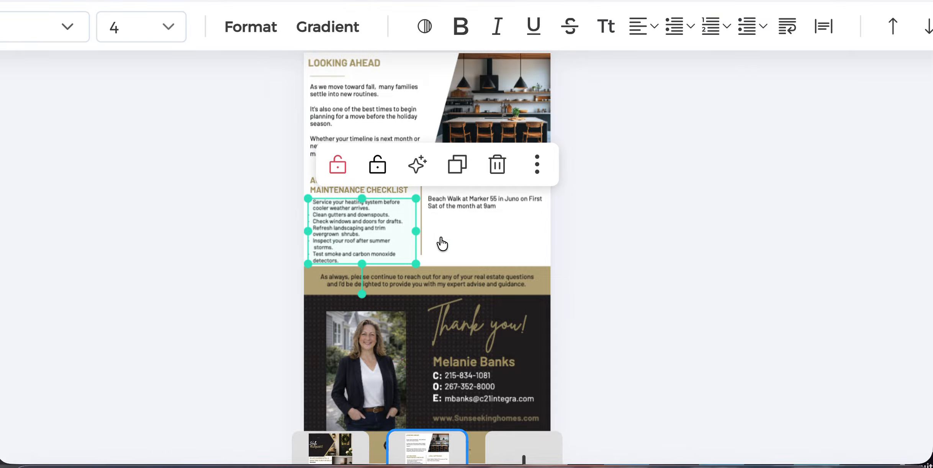
Step: Review the Looking Ahead text on the newsletter's second page
{"action": "left_click", "coordinate": [381, 103]}
{"action": "scroll", "coordinate": [381, 101], "scroll_direction": "up", "scroll_amount": 8}
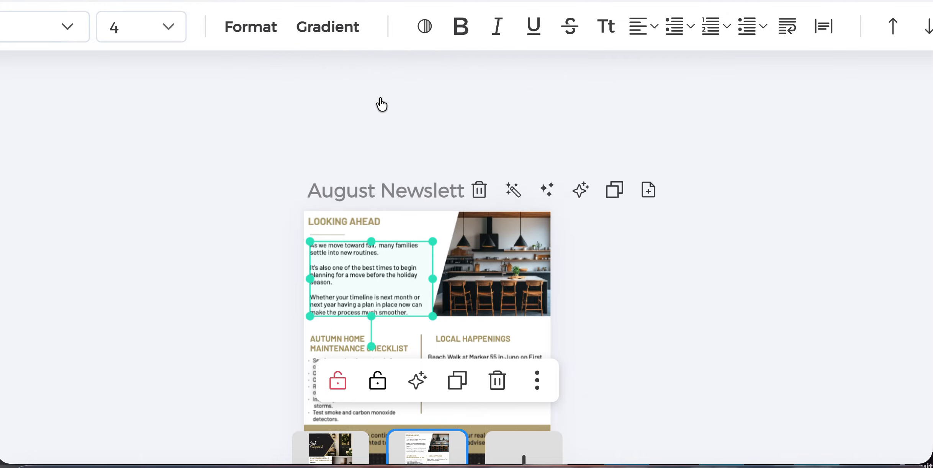
{"action": "scroll", "coordinate": [434, 114], "scroll_direction": "down", "scroll_amount": 10}
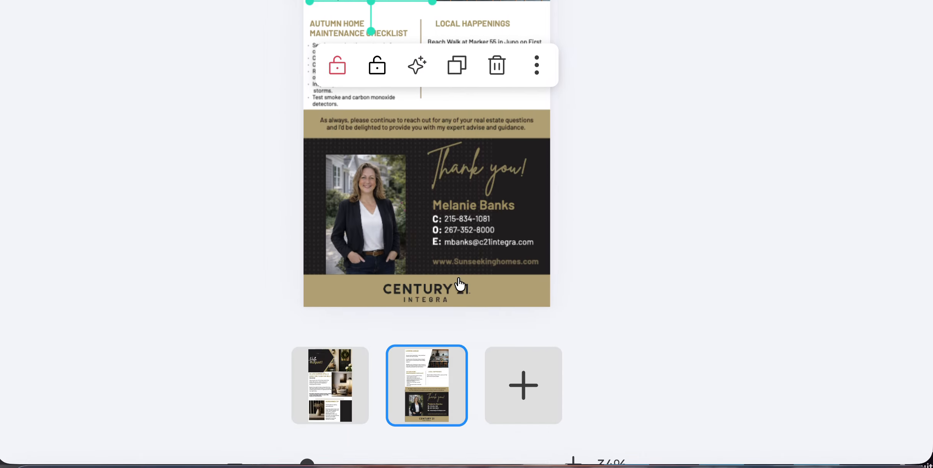
Step: Switch to the Hello August! first page and look over the whole page
{"action": "left_click", "coordinate": [331, 382]}
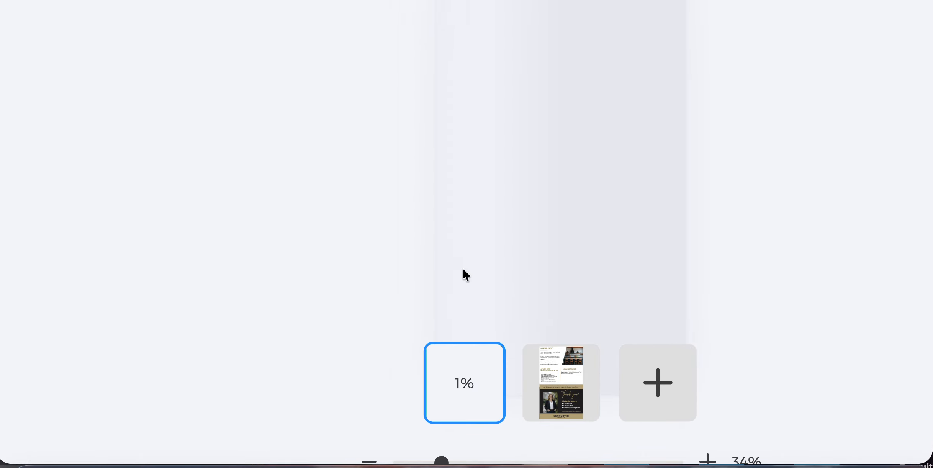
{"action": "scroll", "coordinate": [538, 199], "scroll_direction": "down", "scroll_amount": 2}
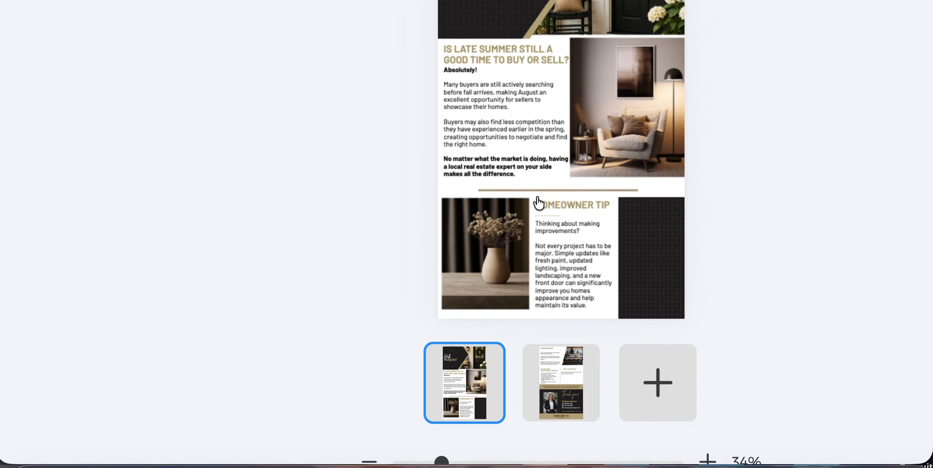
{"action": "scroll", "coordinate": [538, 198], "scroll_direction": "up", "scroll_amount": 1}
{"action": "scroll", "coordinate": [537, 200], "scroll_direction": "right", "scroll_amount": 8}
{"action": "scroll", "coordinate": [540, 222], "scroll_direction": "down", "scroll_amount": 2}
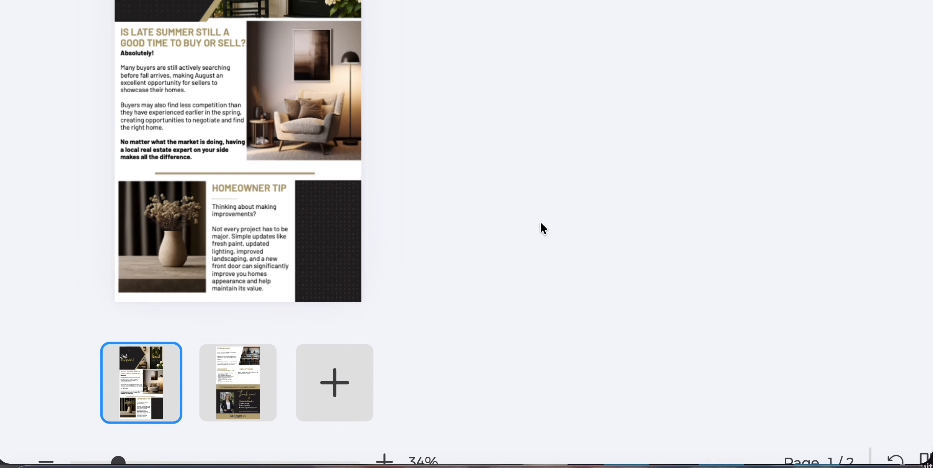
{"action": "scroll", "coordinate": [540, 222], "scroll_direction": "up", "scroll_amount": 5}
{"action": "scroll", "coordinate": [541, 222], "scroll_direction": "down", "scroll_amount": 5}
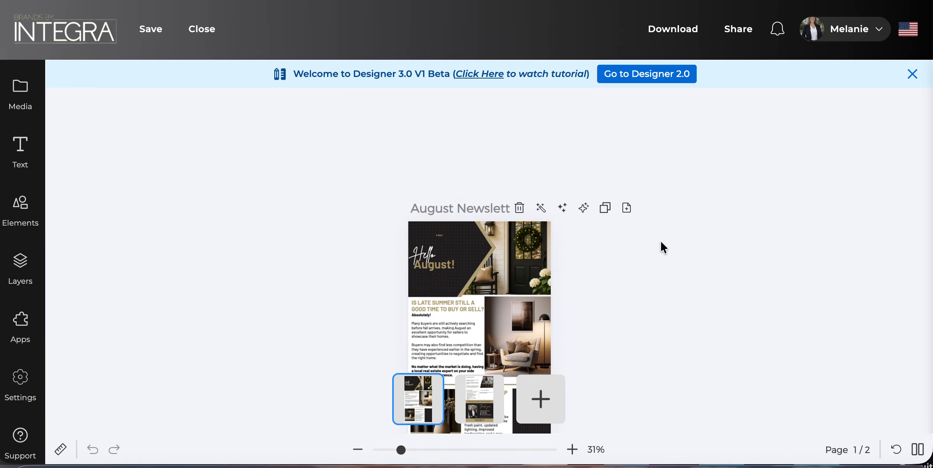
{"action": "scroll", "coordinate": [661, 242], "scroll_direction": "down", "scroll_amount": 1}
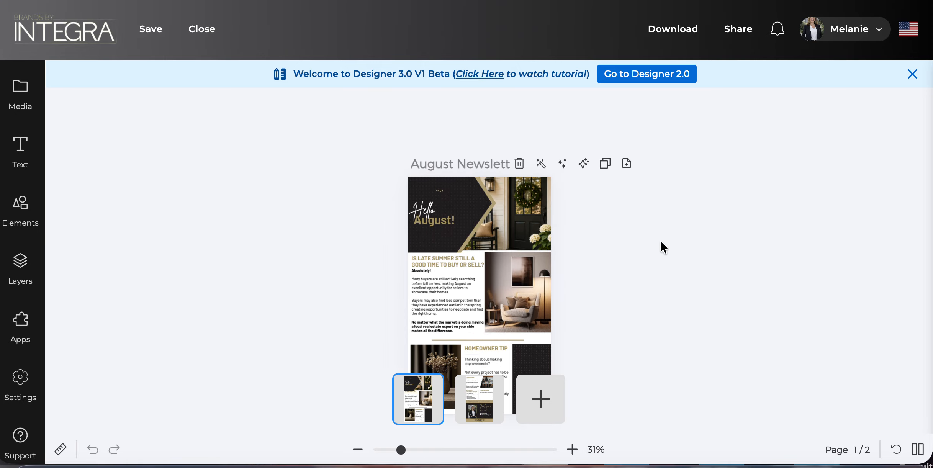
Step: Export all newsletter pages as a PNG download
{"action": "left_click", "coordinate": [682, 34]}
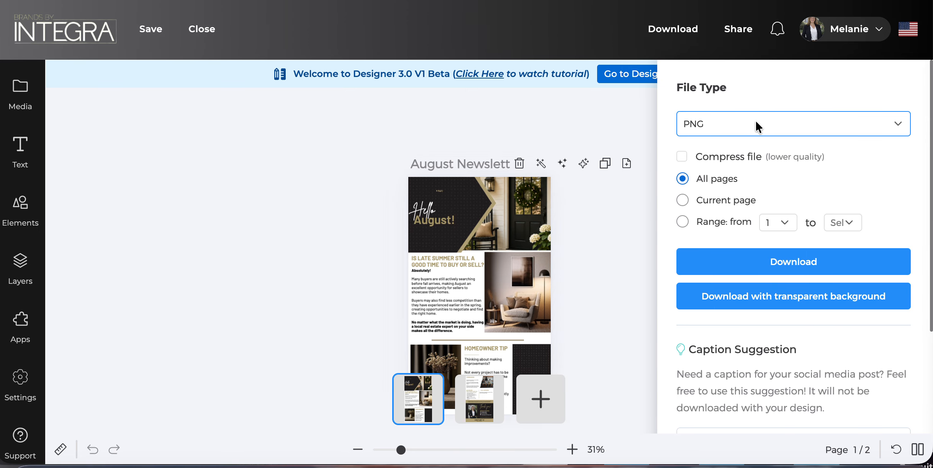
{"action": "left_click", "coordinate": [781, 259]}
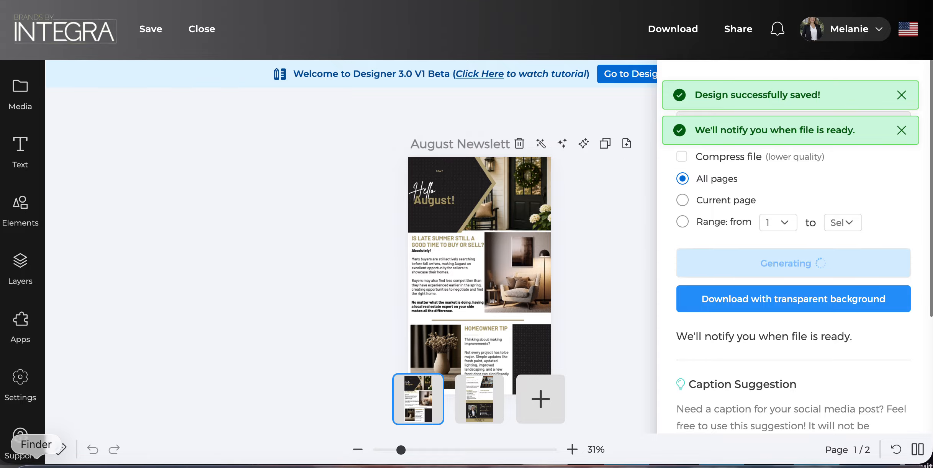
{"action": "left_click", "coordinate": [37, 464]}
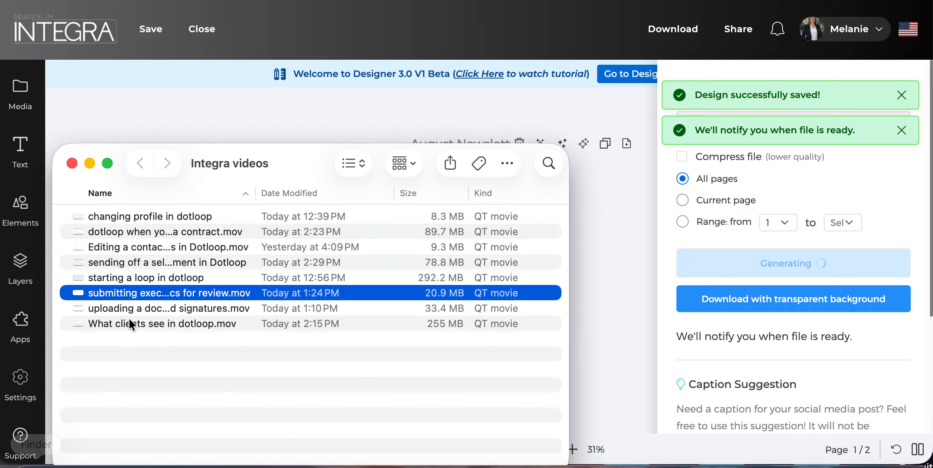
Step: Unzip the August Newsletter (20260731) archive in Downloads and open its folder of two PNGs
{"action": "left_click", "coordinate": [71, 164]}
{"action": "left_click", "coordinate": [36, 464]}
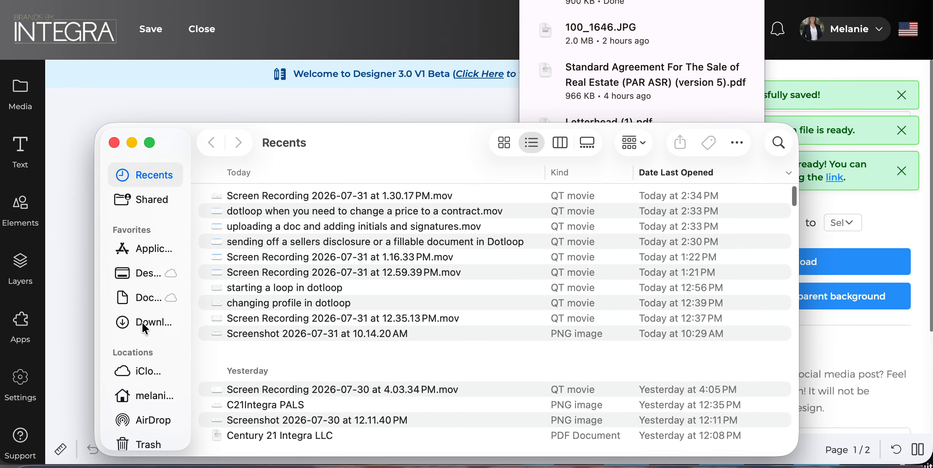
{"action": "left_click", "coordinate": [141, 321]}
{"action": "scroll", "coordinate": [281, 239], "scroll_direction": "up", "scroll_amount": 2}
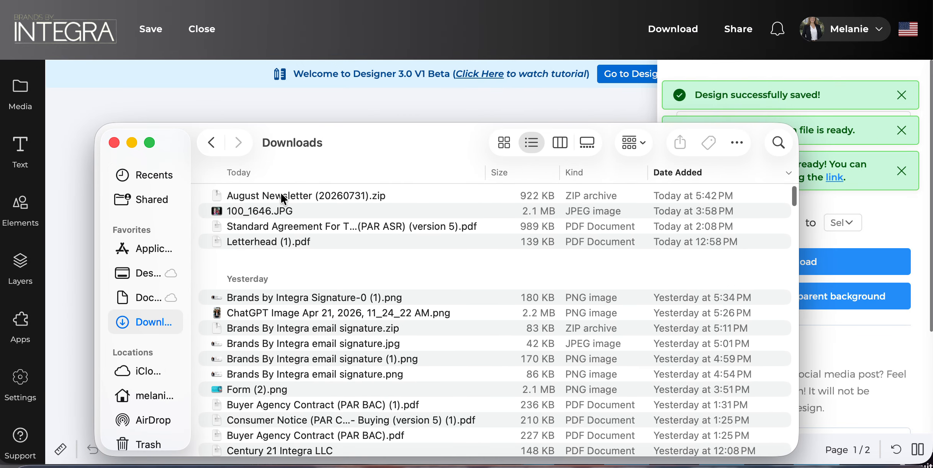
{"action": "double_click", "coordinate": [280, 196]}
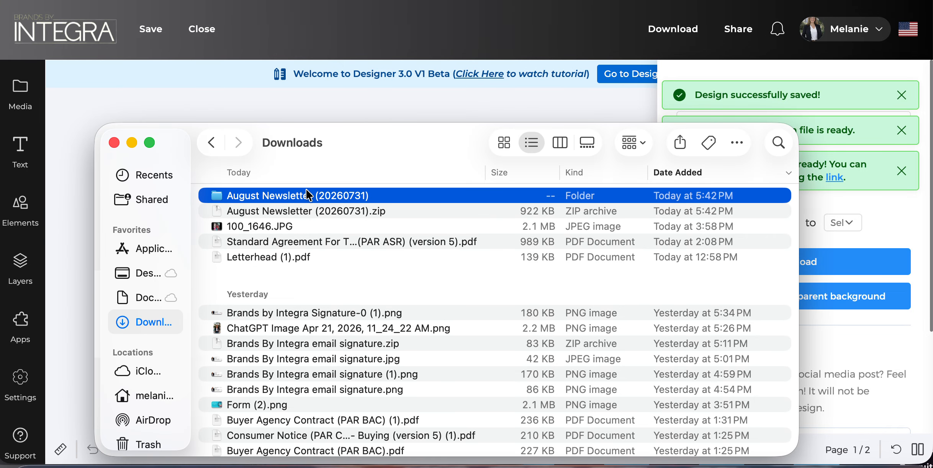
{"action": "double_click", "coordinate": [302, 196]}
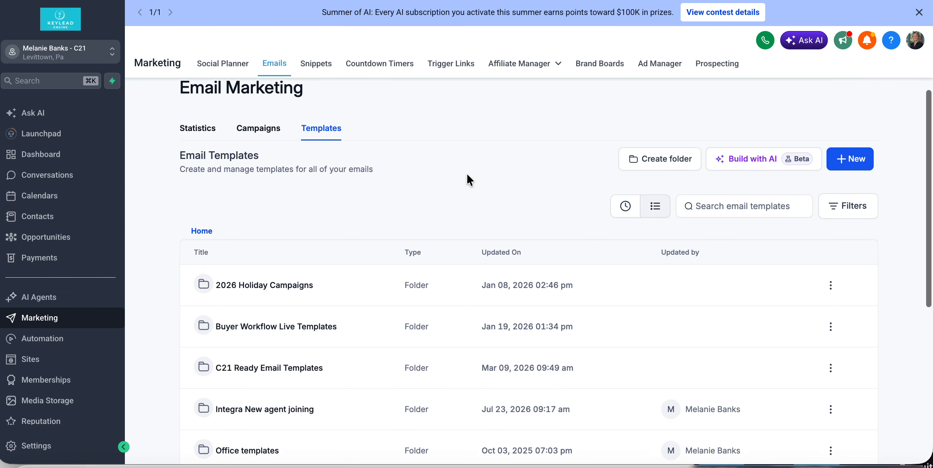
Step: Start a new email campaign from Your Templates and filter the templates by 'melanie'
{"action": "scroll", "coordinate": [468, 180], "scroll_direction": "up", "scroll_amount": 1}
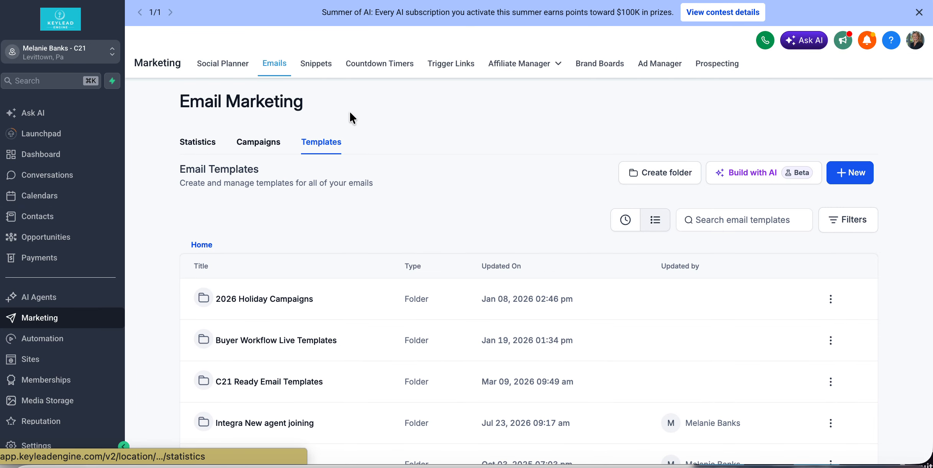
{"action": "left_click", "coordinate": [261, 144]}
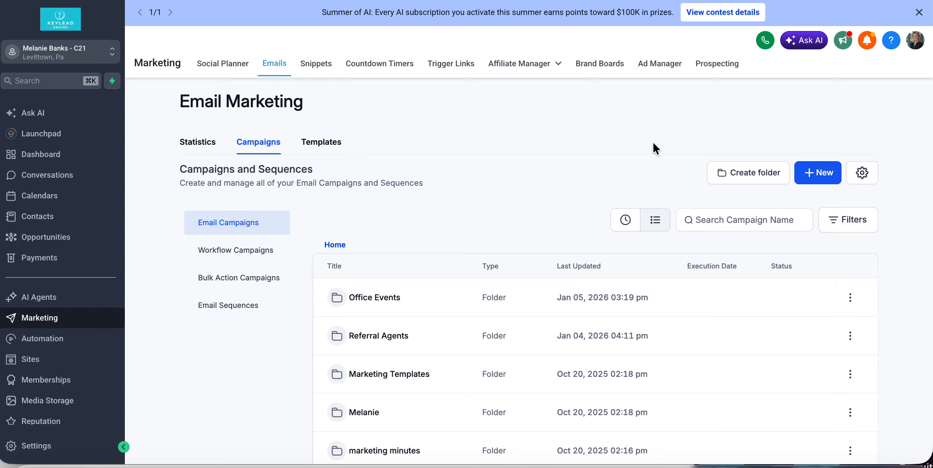
{"action": "left_click", "coordinate": [815, 176]}
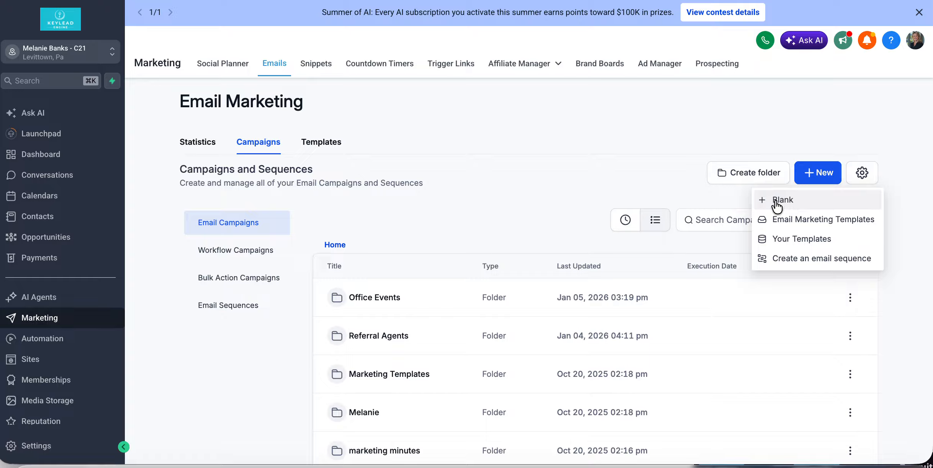
{"action": "left_click", "coordinate": [777, 238]}
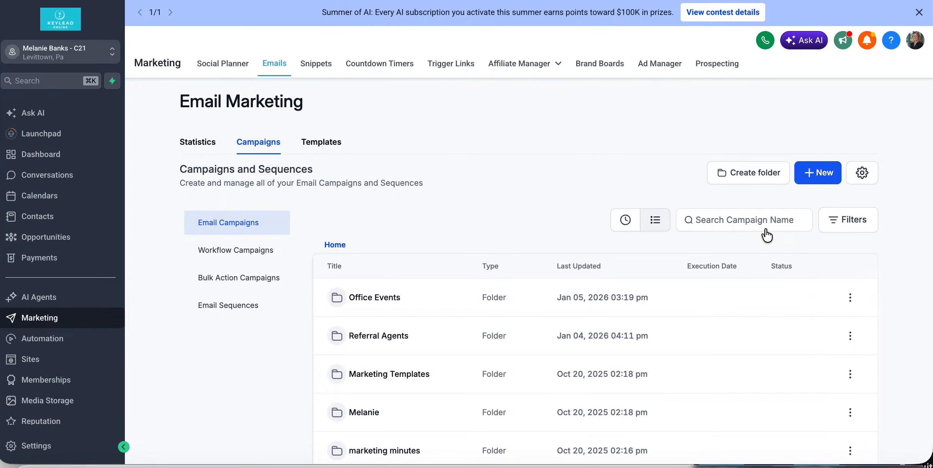
{"action": "left_click", "coordinate": [680, 102]}
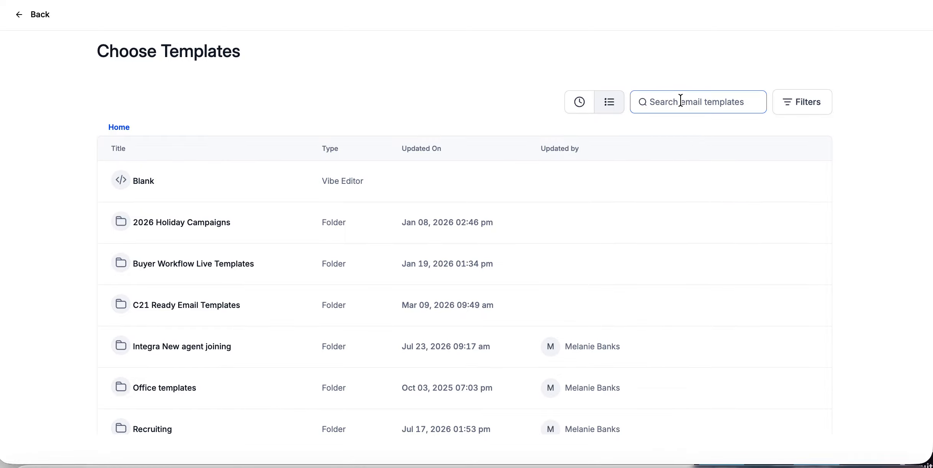
{"action": "type", "text": "me"}
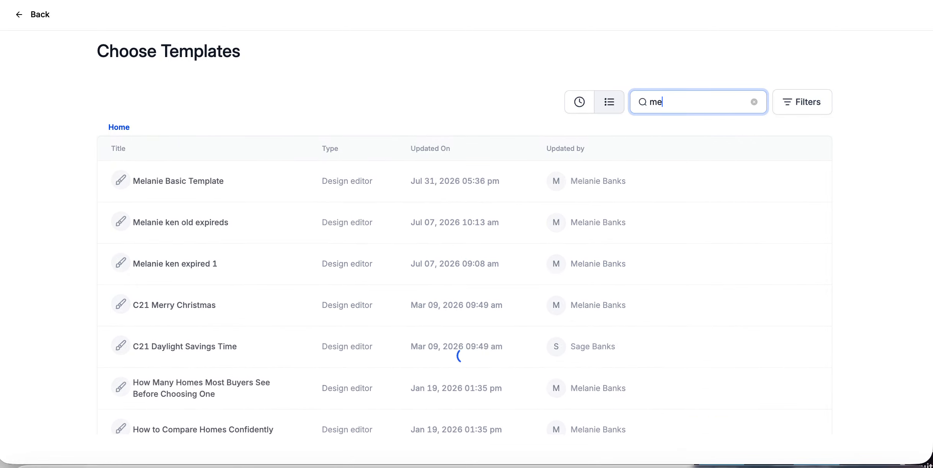
{"action": "type", "text": "lanie"}
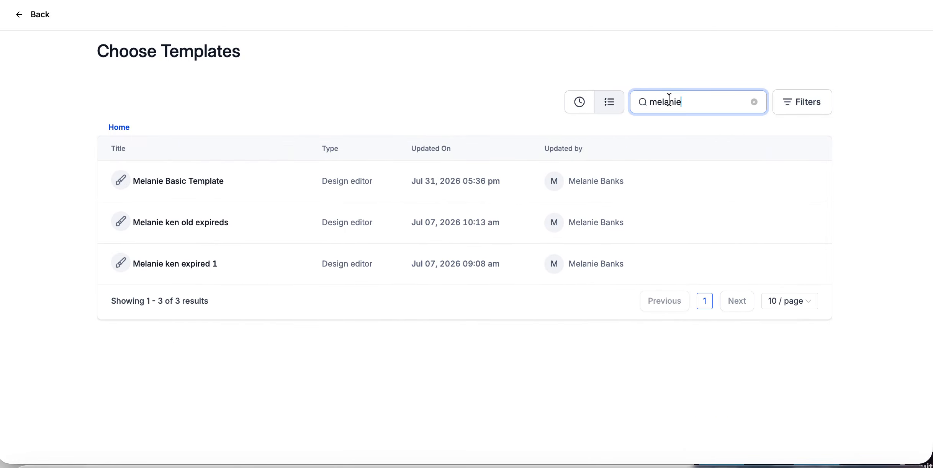
Step: Open Melanie Basic Template, add an Image block and delete the Text here block
{"action": "left_click", "coordinate": [160, 187]}
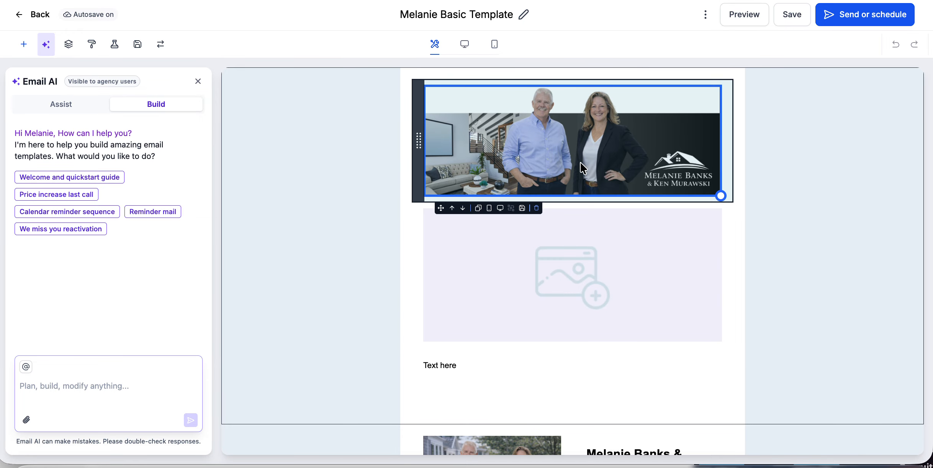
{"action": "scroll", "coordinate": [574, 157], "scroll_direction": "down", "scroll_amount": 6}
{"action": "scroll", "coordinate": [574, 157], "scroll_direction": "up", "scroll_amount": 6}
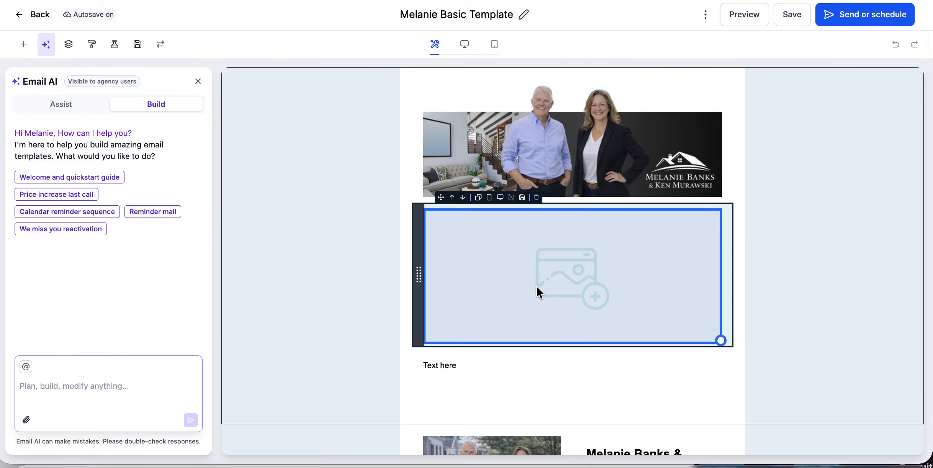
{"action": "left_click", "coordinate": [24, 43]}
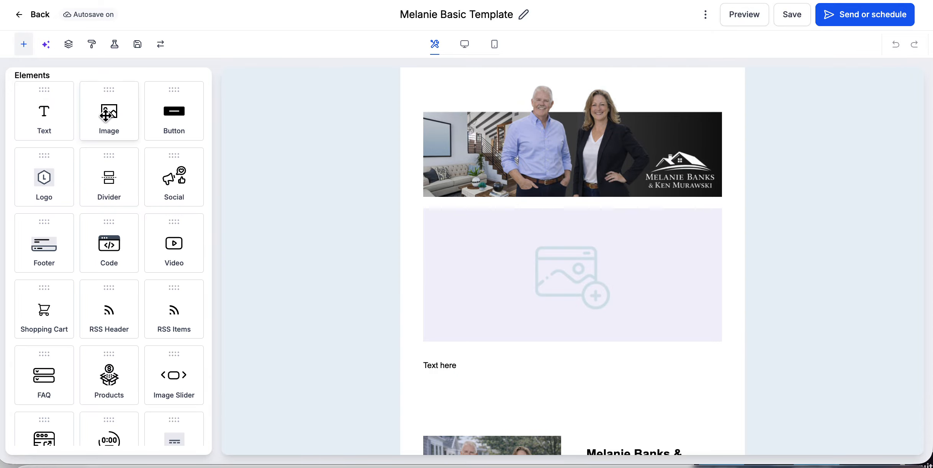
{"action": "left_click_drag", "start_coordinate": [116, 126], "coordinate": [462, 349]}
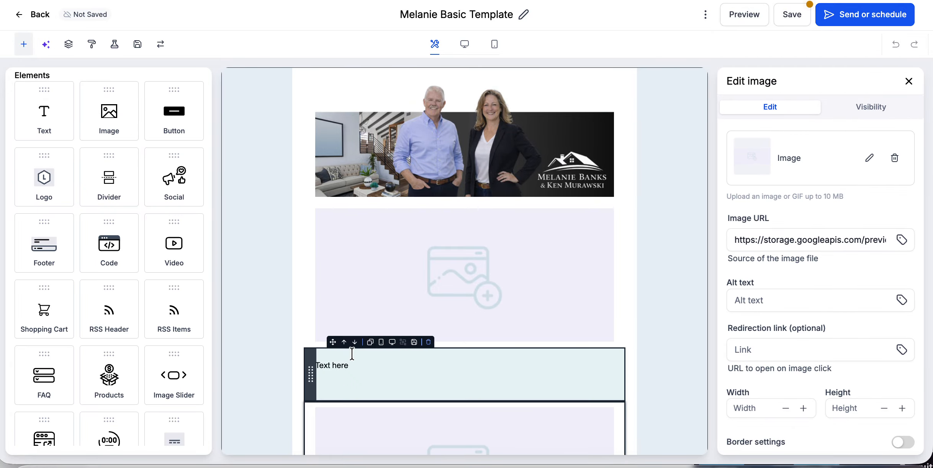
{"action": "left_click", "coordinate": [431, 343]}
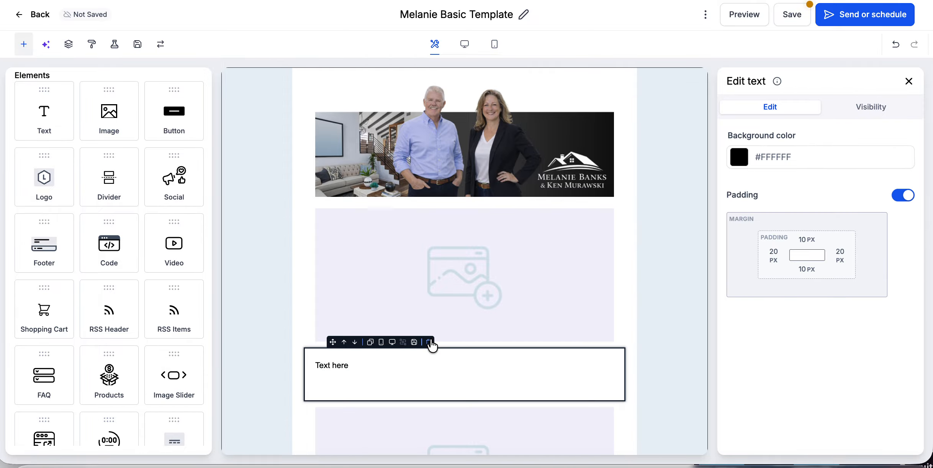
{"action": "left_click", "coordinate": [429, 342]}
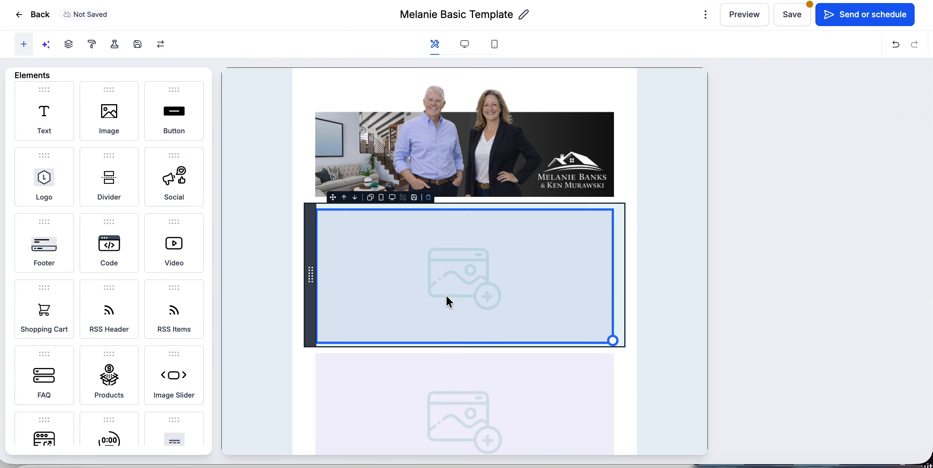
Step: Bring up the replace-image options for the first empty image block
{"action": "left_click", "coordinate": [499, 312]}
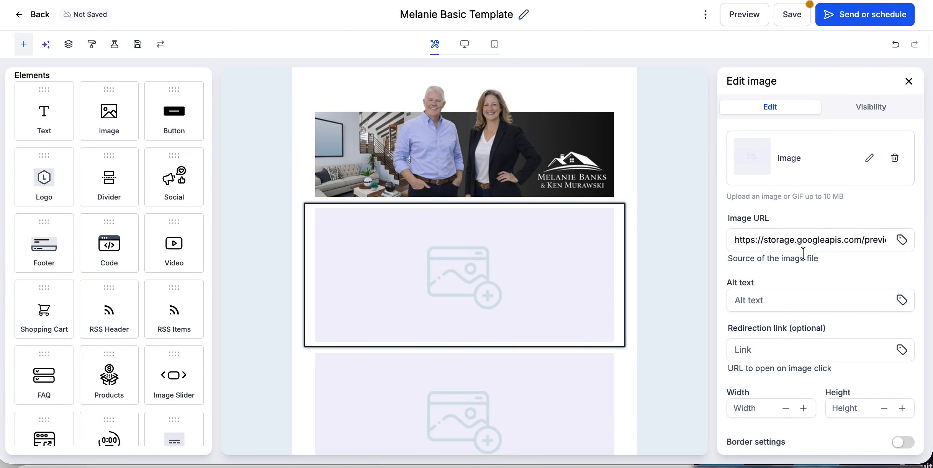
{"action": "left_click", "coordinate": [835, 239]}
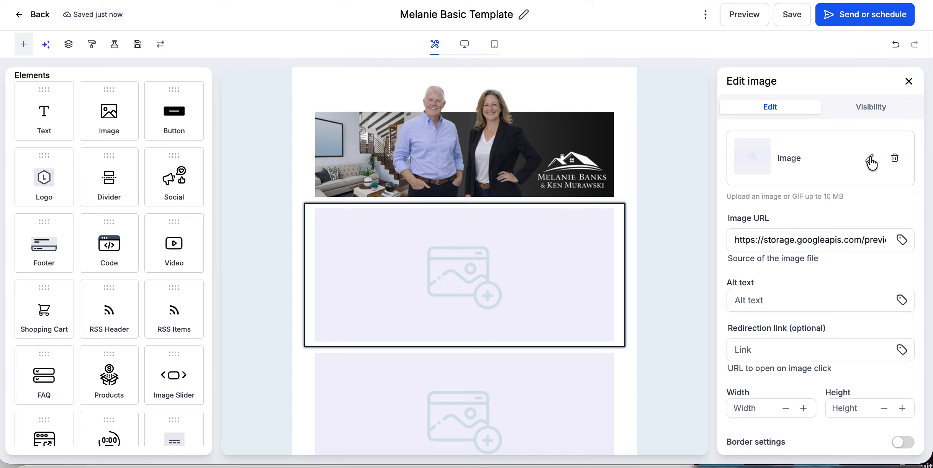
{"action": "left_click", "coordinate": [870, 157]}
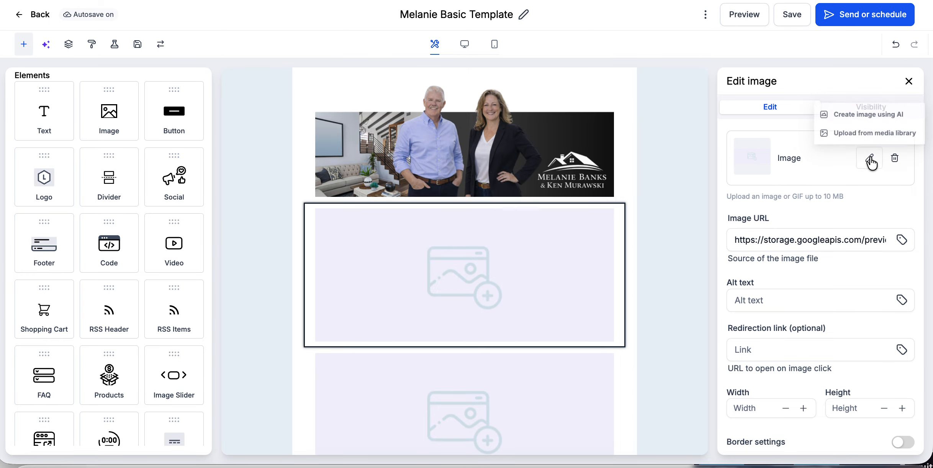
Step: Upload August Newsletter-0.png and August Newsletter-1.png to the media library
{"action": "left_click", "coordinate": [858, 134]}
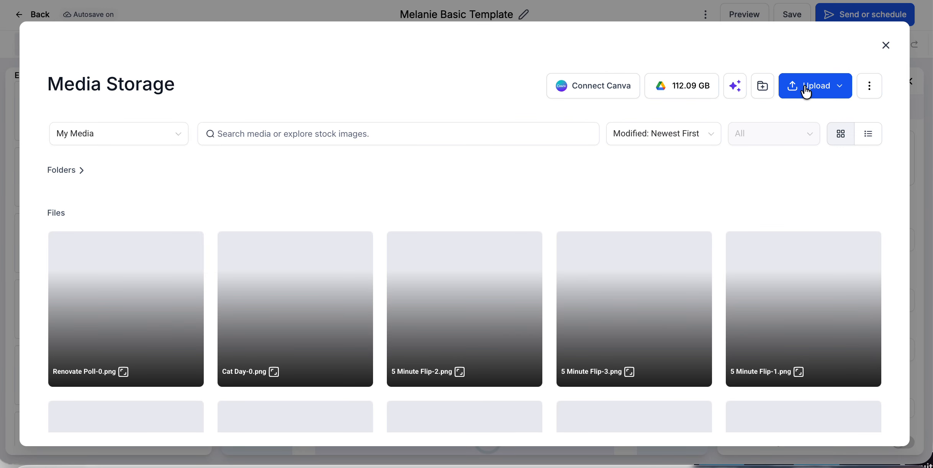
{"action": "left_click", "coordinate": [805, 91]}
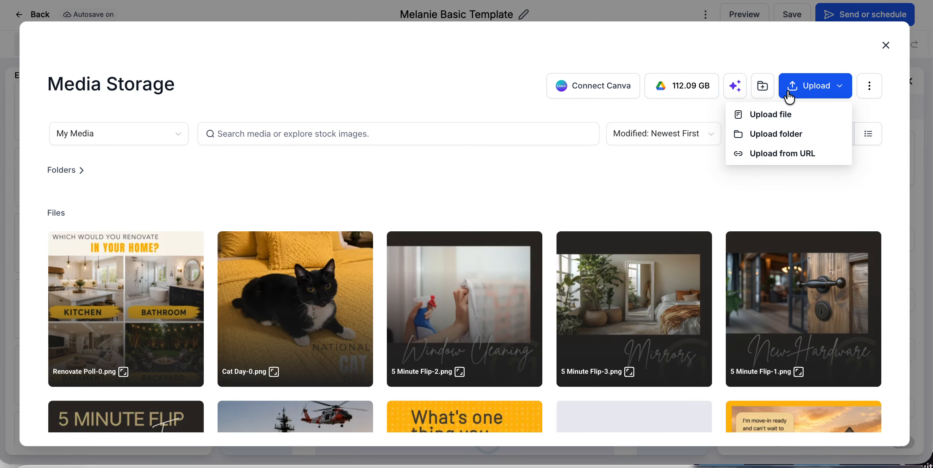
{"action": "left_click", "coordinate": [777, 119]}
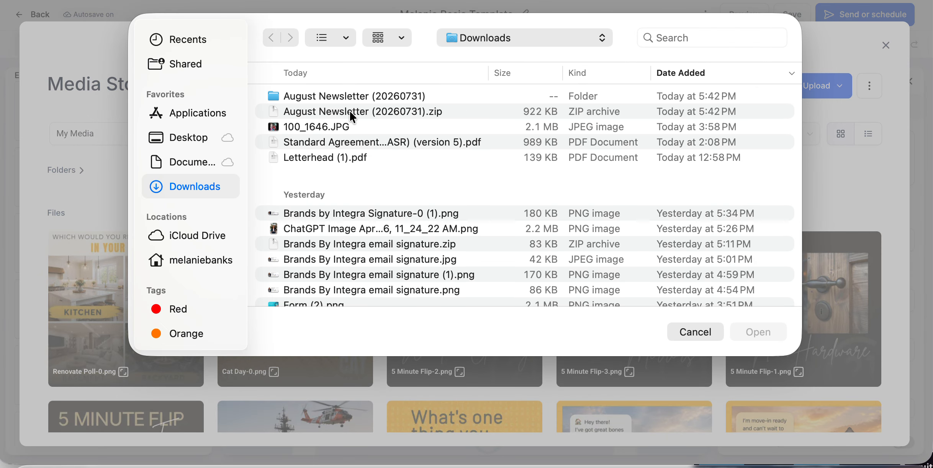
{"action": "double_click", "coordinate": [342, 96]}
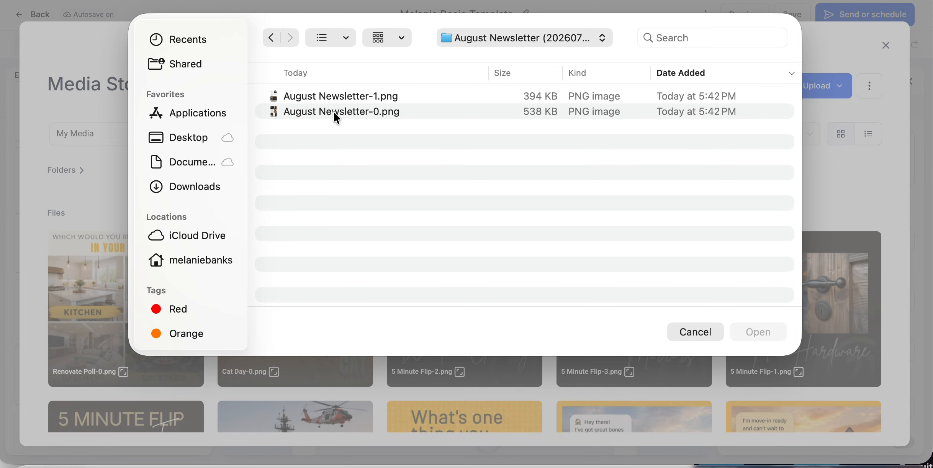
{"action": "left_click", "coordinate": [337, 115]}
{"action": "left_click", "coordinate": [342, 96], "text": "shift"}
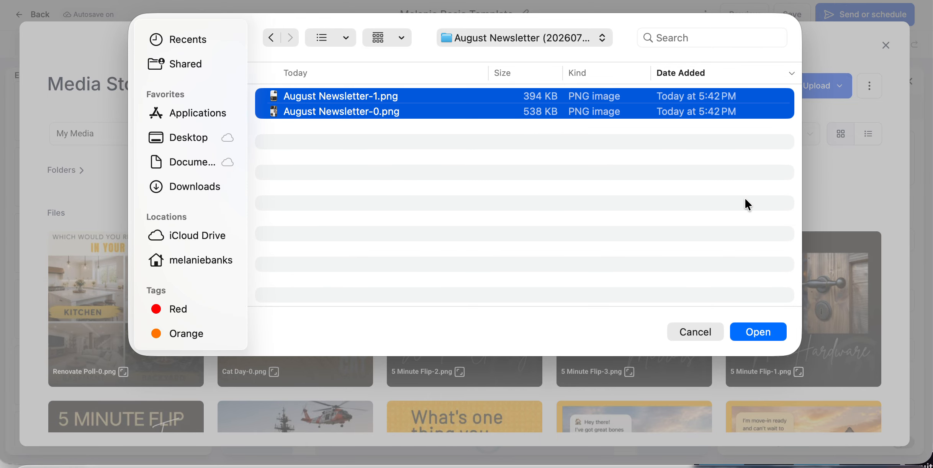
{"action": "left_click", "coordinate": [752, 332]}
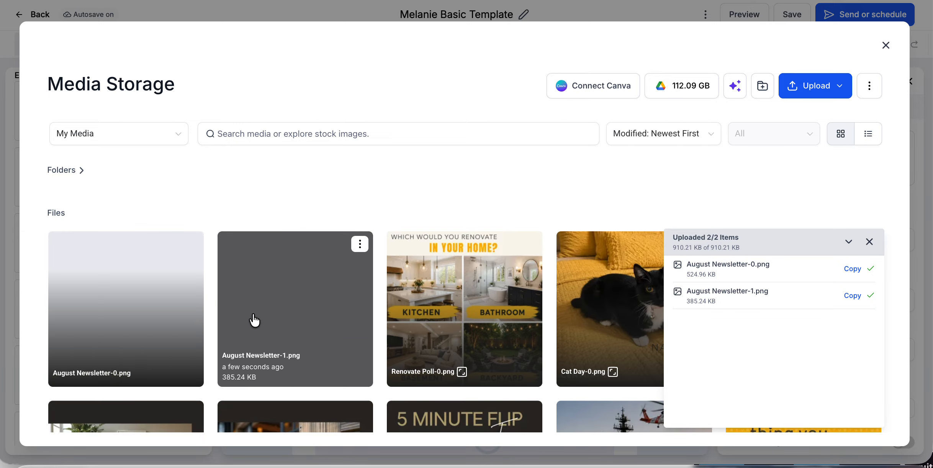
Step: Place August Newsletter-0 in the first image block and August Newsletter-1 in the empty one
{"action": "left_click", "coordinate": [125, 313]}
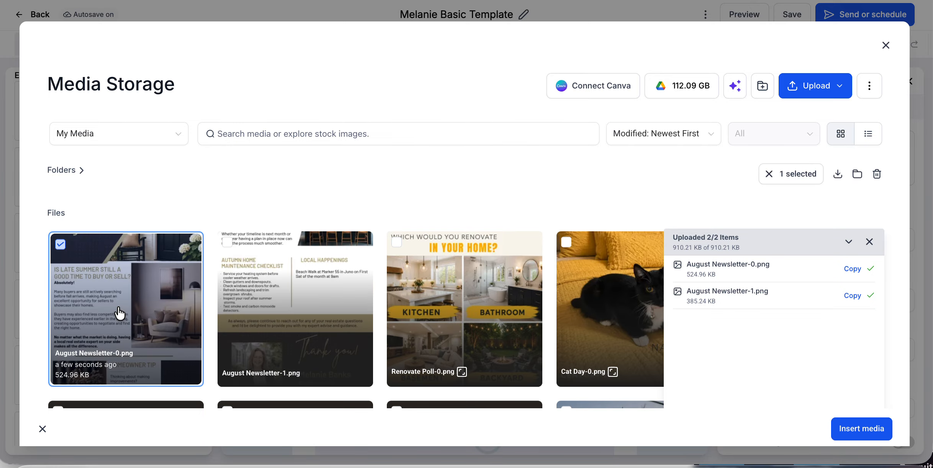
{"action": "left_click", "coordinate": [862, 431]}
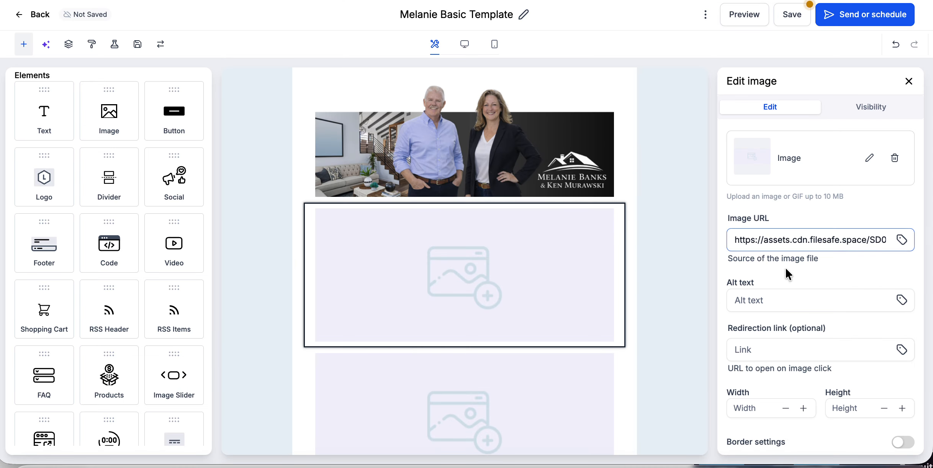
{"action": "scroll", "coordinate": [595, 276], "scroll_direction": "down", "scroll_amount": 10}
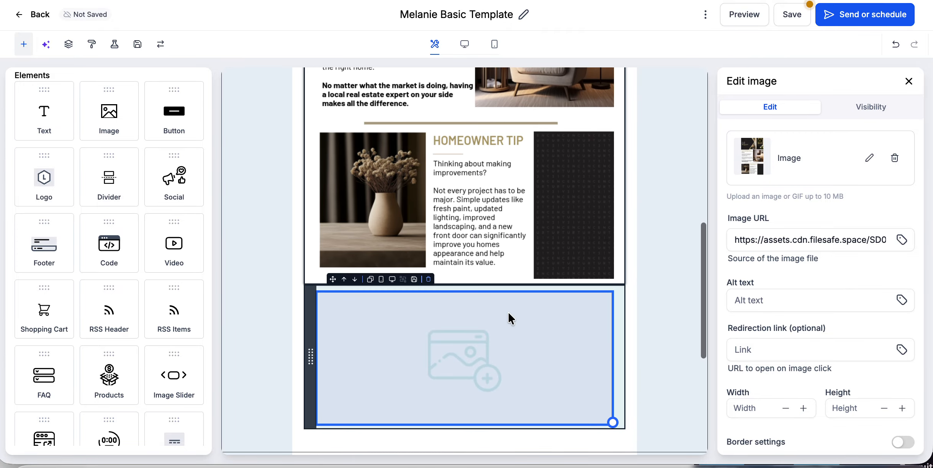
{"action": "left_click", "coordinate": [497, 345]}
{"action": "left_click", "coordinate": [870, 158]}
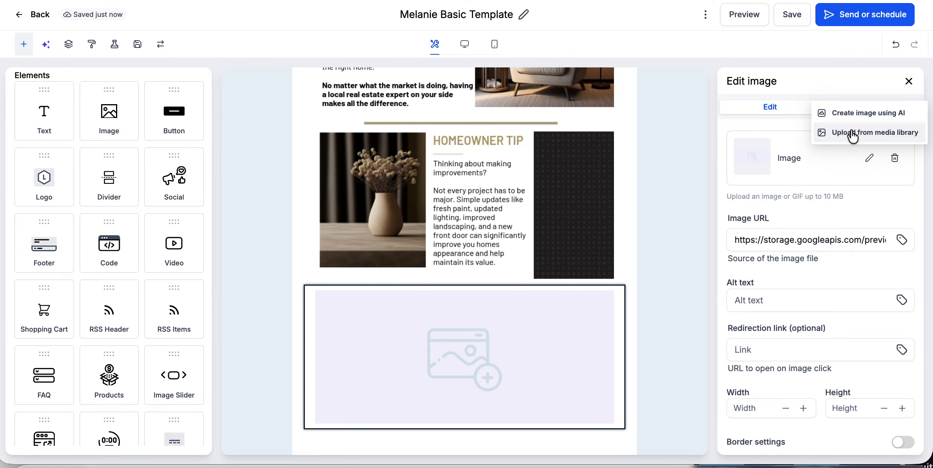
{"action": "left_click", "coordinate": [850, 134]}
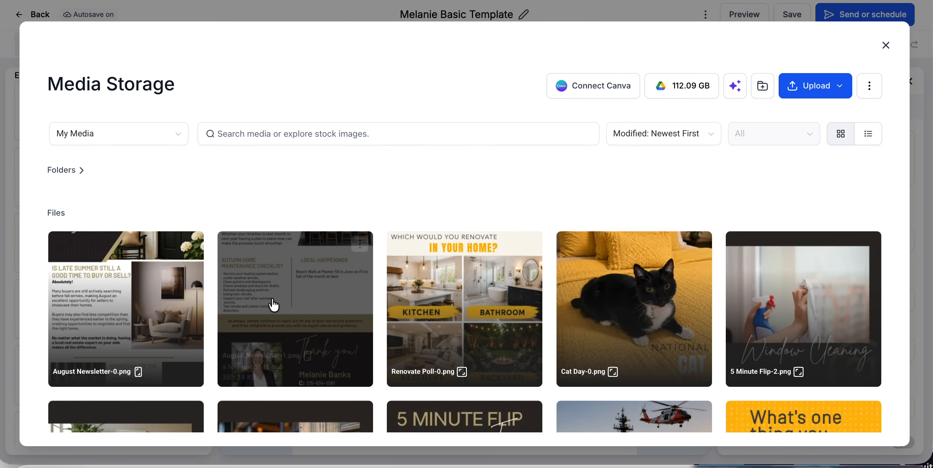
{"action": "left_click", "coordinate": [273, 306]}
{"action": "left_click", "coordinate": [862, 429]}
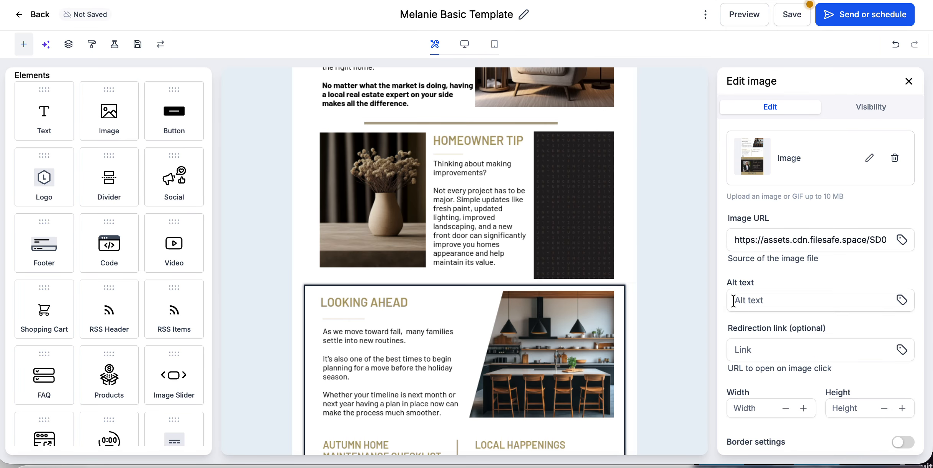
Step: Look over the finished email and open its preview
{"action": "scroll", "coordinate": [639, 303], "scroll_direction": "down", "scroll_amount": 7}
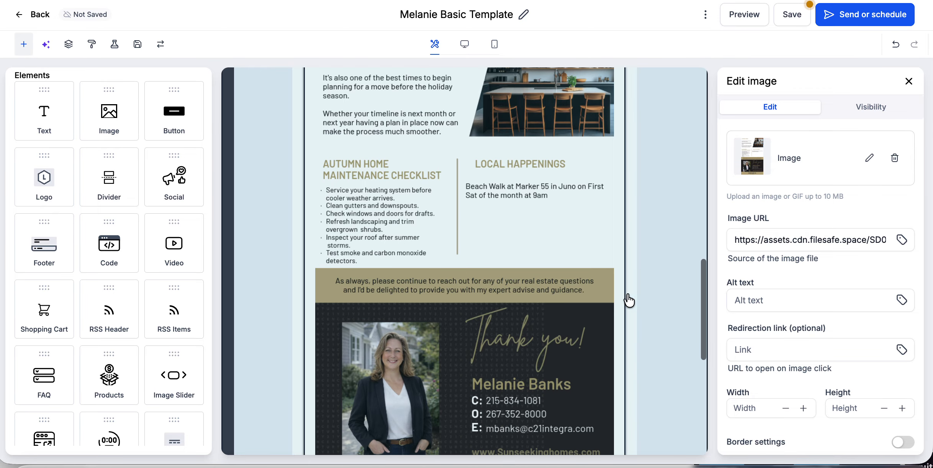
{"action": "scroll", "coordinate": [565, 221], "scroll_direction": "down", "scroll_amount": 7}
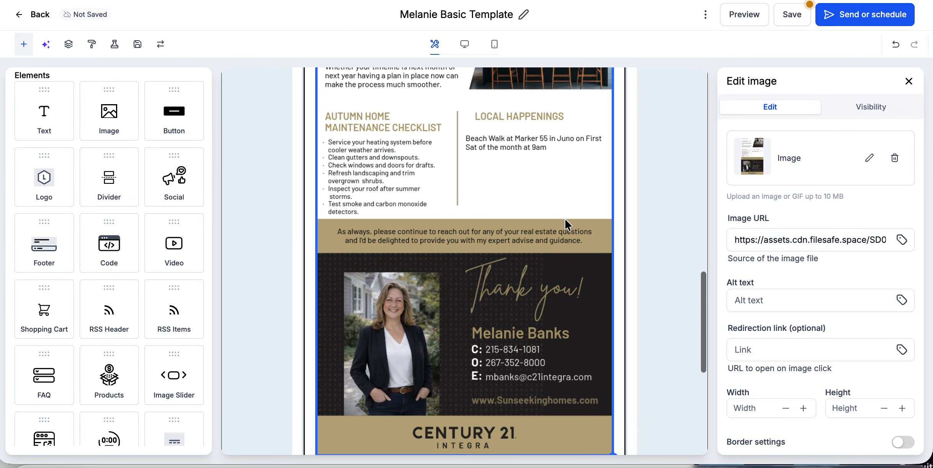
{"action": "scroll", "coordinate": [565, 220], "scroll_direction": "up", "scroll_amount": 10}
{"action": "scroll", "coordinate": [566, 224], "scroll_direction": "up", "scroll_amount": 15}
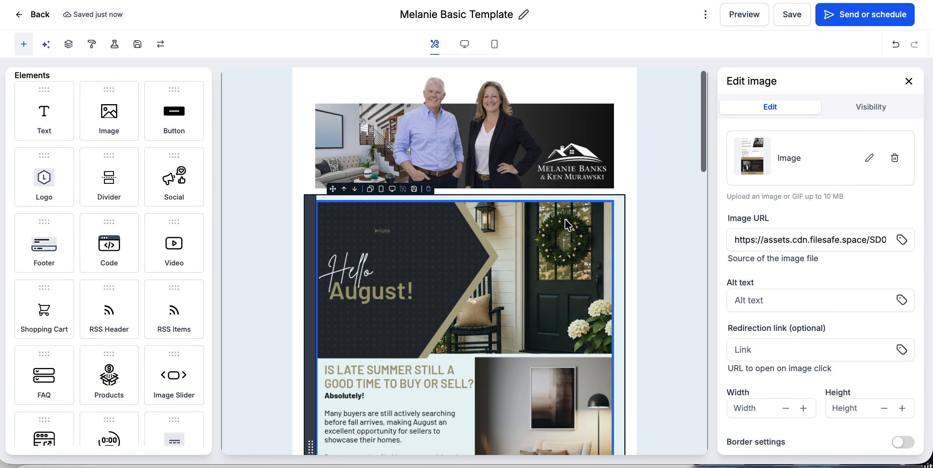
{"action": "left_click", "coordinate": [744, 14]}
{"action": "scroll", "coordinate": [665, 237], "scroll_direction": "down", "scroll_amount": 20}
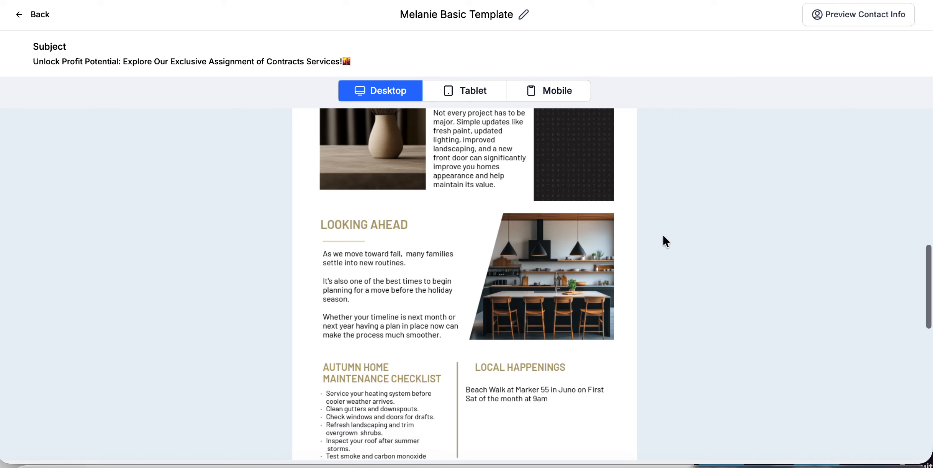
Step: Scroll through the Hello August preview, return to the editor and go to Send or schedule
{"action": "scroll", "coordinate": [663, 238], "scroll_direction": "down", "scroll_amount": 3}
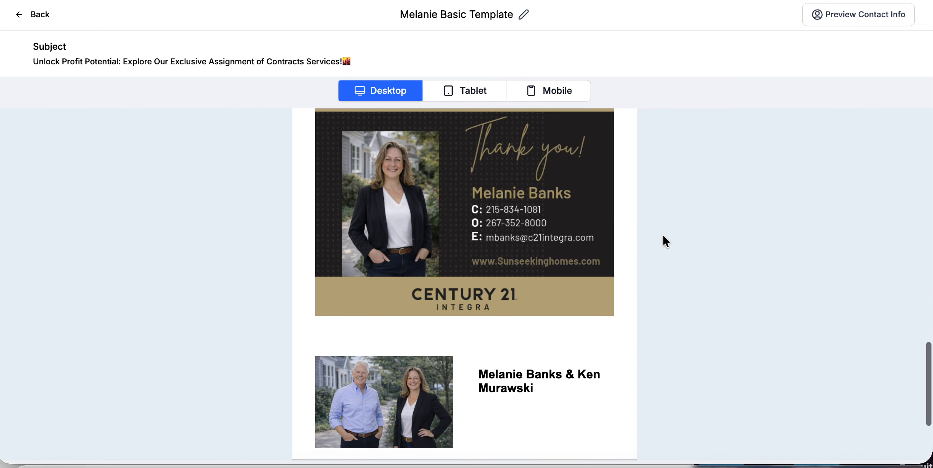
{"action": "scroll", "coordinate": [664, 238], "scroll_direction": "up", "scroll_amount": 8}
{"action": "scroll", "coordinate": [665, 240], "scroll_direction": "up", "scroll_amount": 10}
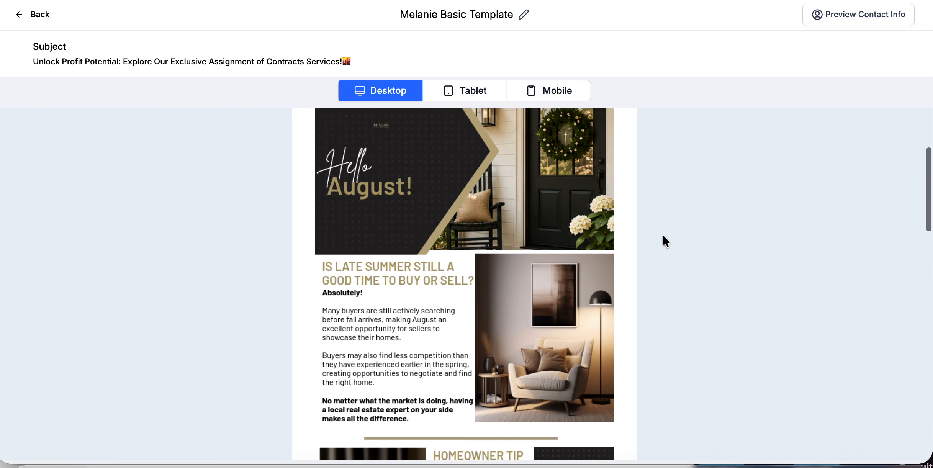
{"action": "left_click", "coordinate": [22, 16]}
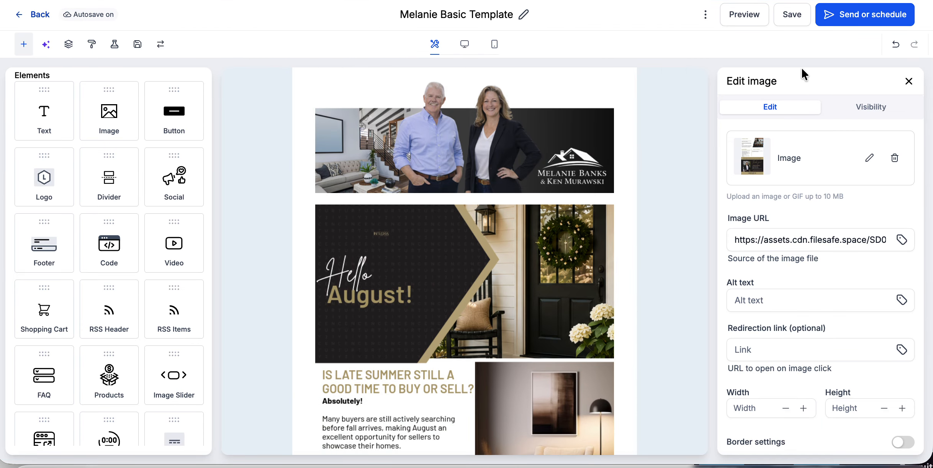
{"action": "left_click", "coordinate": [866, 16]}
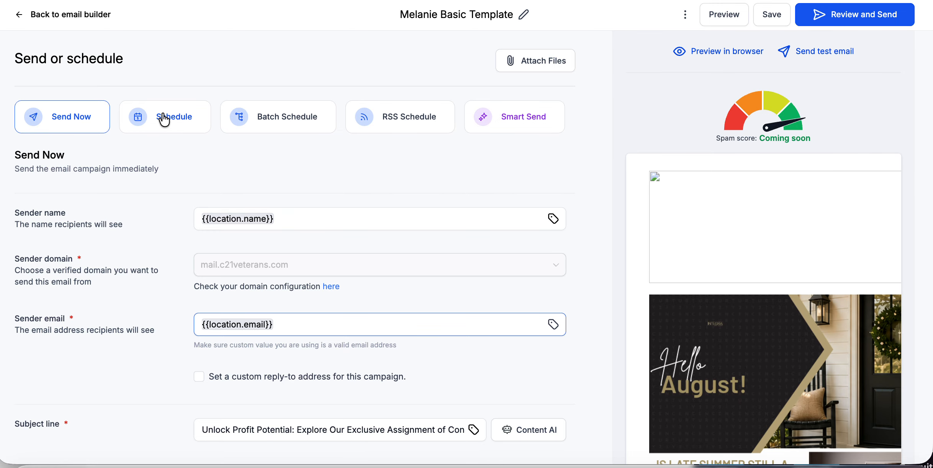
Step: Schedule the campaign to send on August 1, 2026
{"action": "left_click", "coordinate": [168, 128]}
{"action": "left_click", "coordinate": [312, 218]}
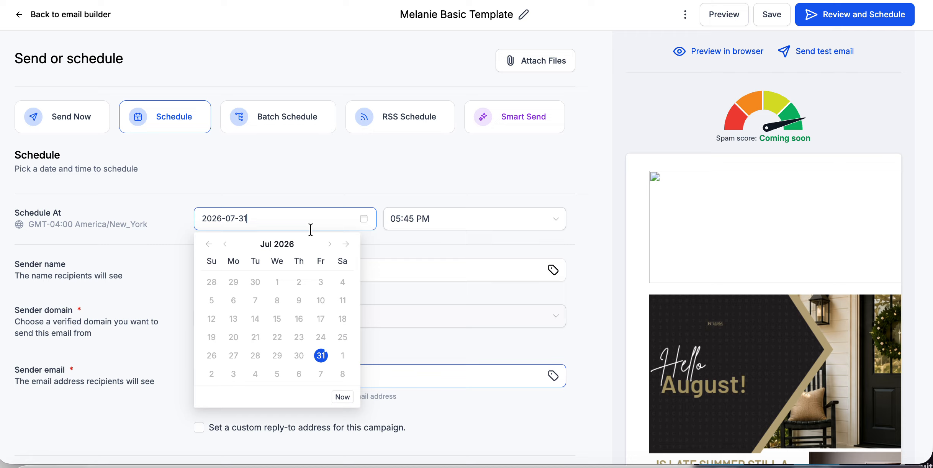
{"action": "left_click", "coordinate": [341, 354]}
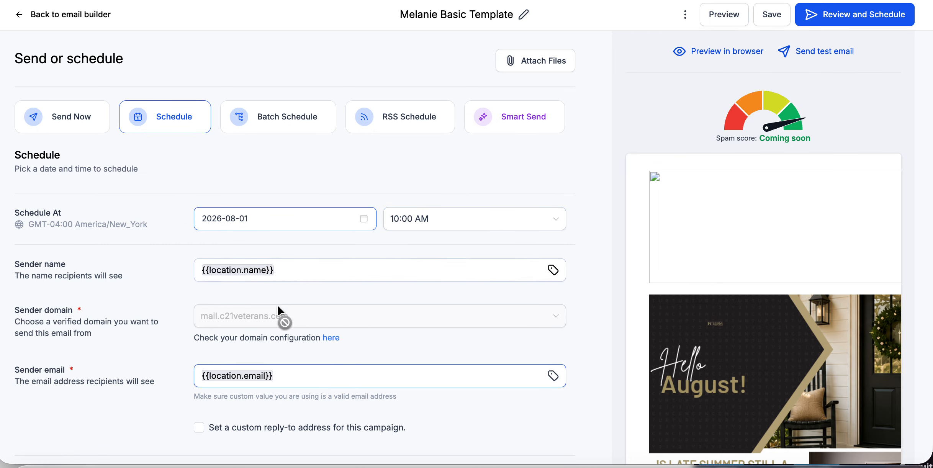
Step: Replace the placeholder sender name and sender e-mail with the sender's own details
{"action": "triple_click", "coordinate": [284, 265]}
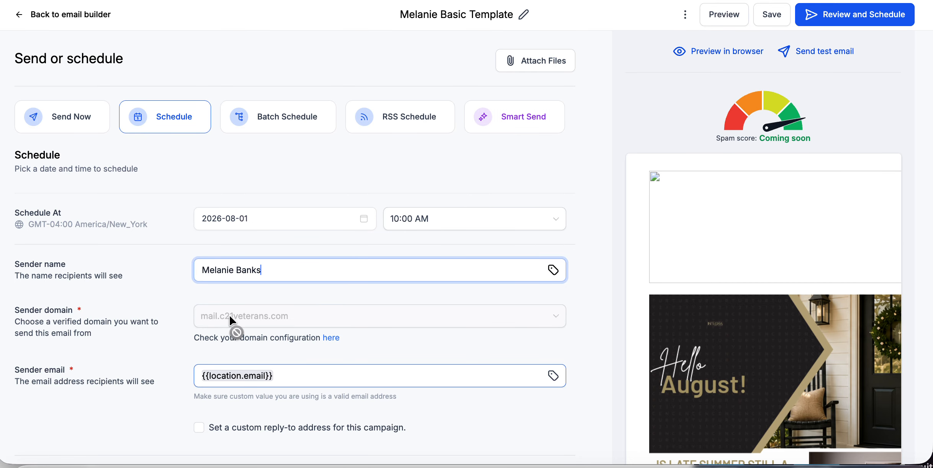
{"action": "scroll", "coordinate": [261, 306], "scroll_direction": "down", "scroll_amount": 2}
{"action": "left_click", "coordinate": [278, 313]}
{"action": "left_click_drag", "start_coordinate": [279, 313], "coordinate": [183, 314]}
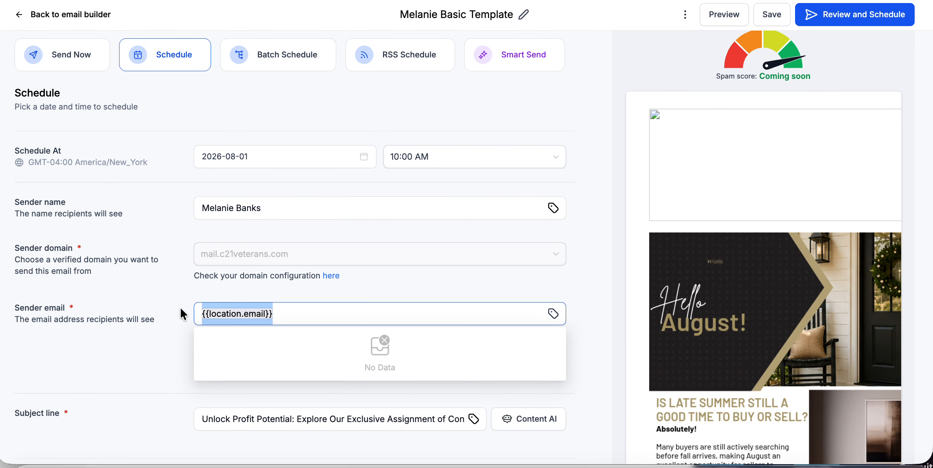
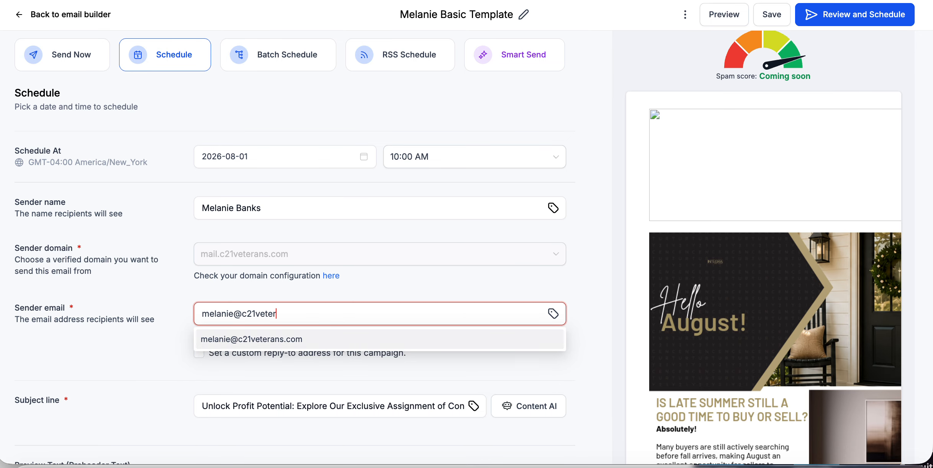
Step: Replace the subject line with 'Whats happening in August!'
{"action": "scroll", "coordinate": [341, 345], "scroll_direction": "down", "scroll_amount": 2}
{"action": "left_click_drag", "start_coordinate": [202, 385], "coordinate": [485, 386]}
{"action": "type", "text": "a"}
{"action": "key", "text": "BackSpace"}
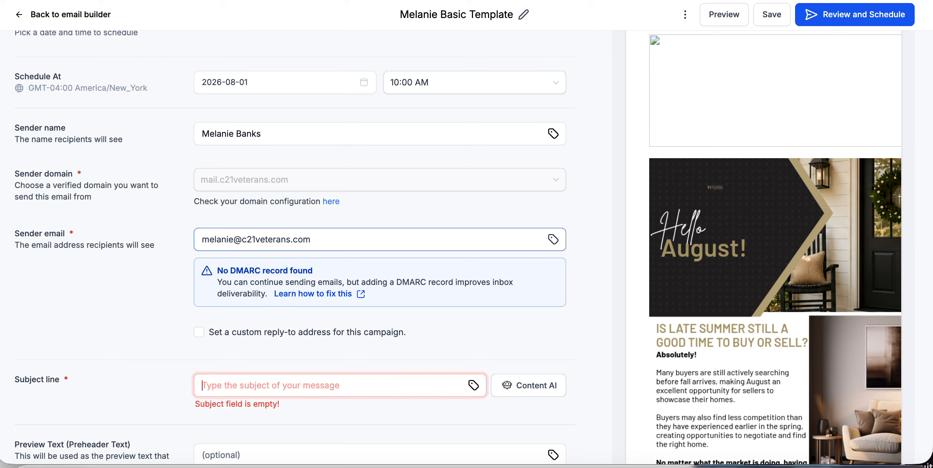
{"action": "type", "text": "A"}
{"action": "key", "text": "BackSpace"}
{"action": "type", "text": "Whats happening in August!"}
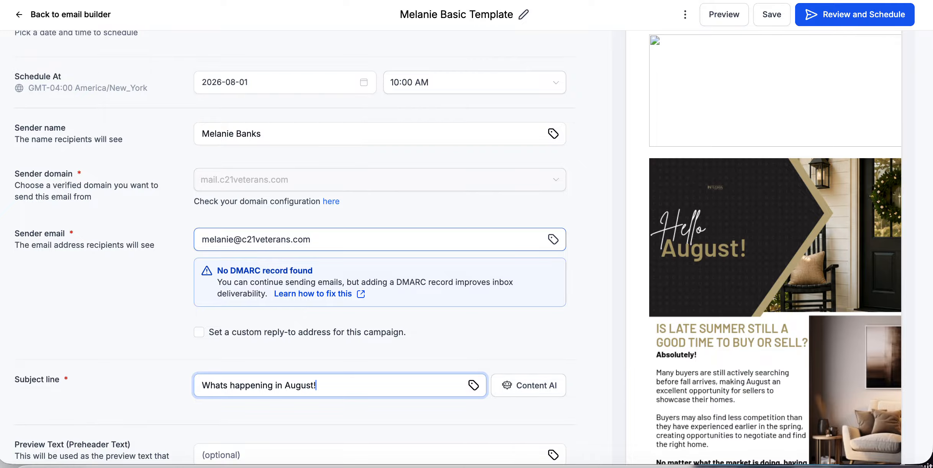
Step: Send the campaign to the C21 VWE Agents smart list (41 contacts) and review the settings
{"action": "scroll", "coordinate": [553, 399], "scroll_direction": "down", "scroll_amount": 5}
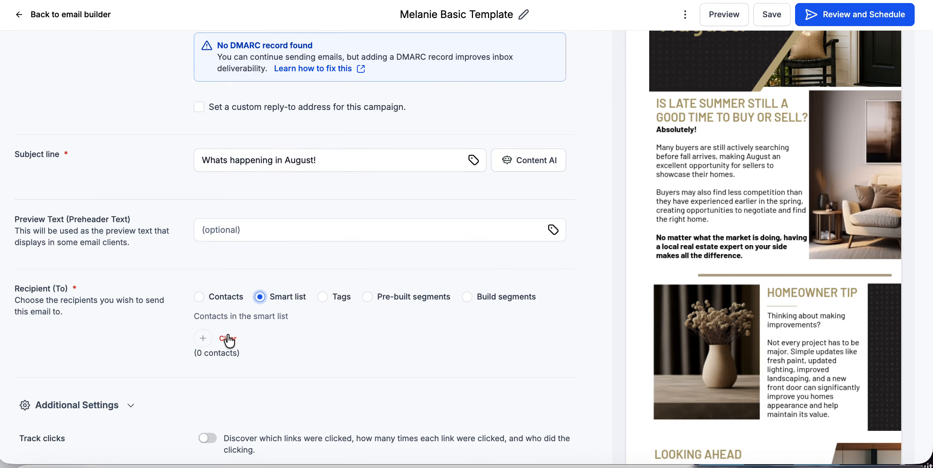
{"action": "left_click", "coordinate": [205, 339]}
{"action": "scroll", "coordinate": [244, 339], "scroll_direction": "down", "scroll_amount": 1}
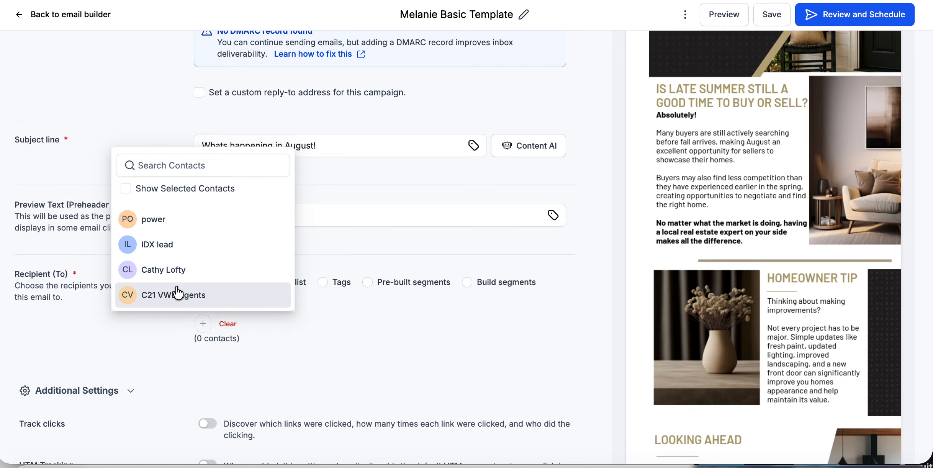
{"action": "left_click", "coordinate": [168, 296]}
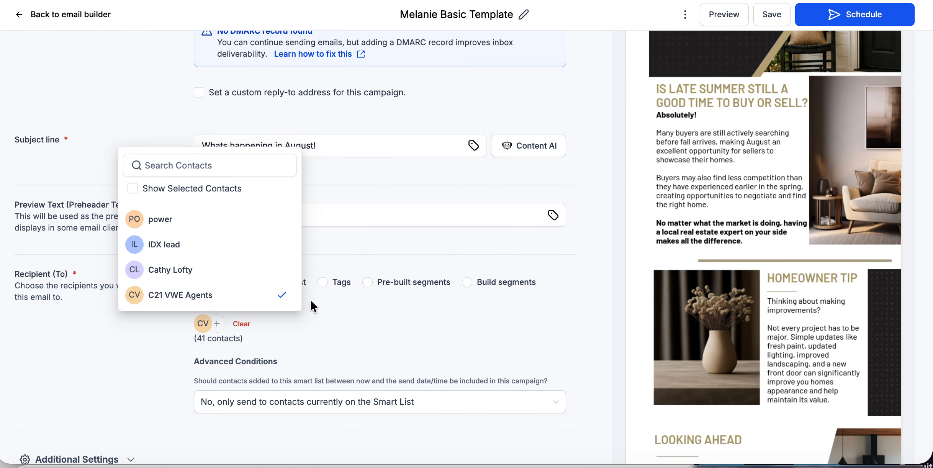
{"action": "left_click", "coordinate": [319, 323]}
{"action": "scroll", "coordinate": [319, 324], "scroll_direction": "down", "scroll_amount": 5}
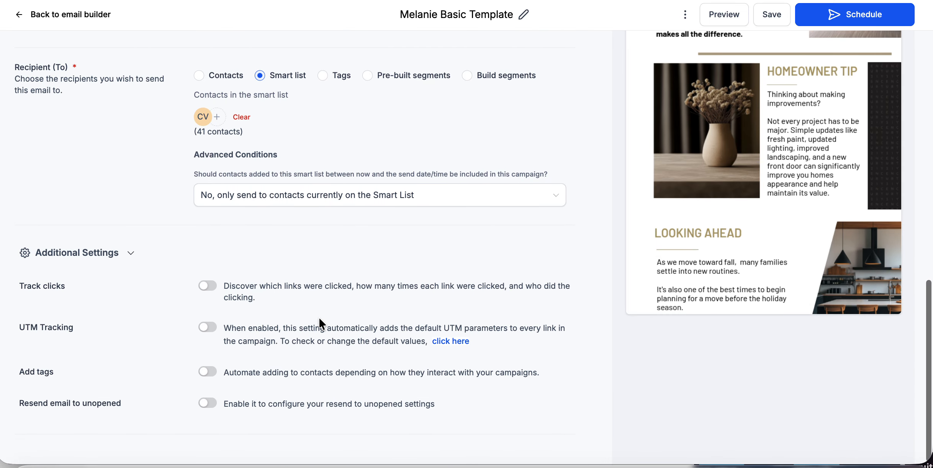
{"action": "scroll", "coordinate": [342, 270], "scroll_direction": "up", "scroll_amount": 8}
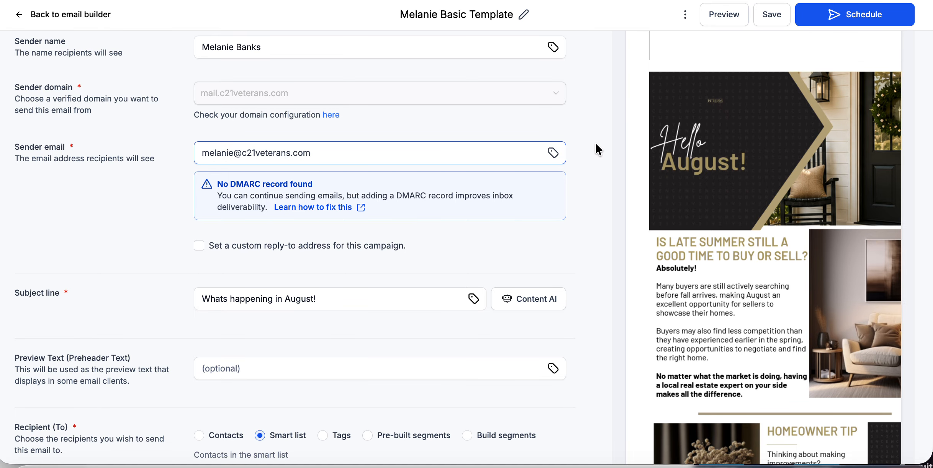
{"action": "scroll", "coordinate": [596, 145], "scroll_direction": "up", "scroll_amount": 5}
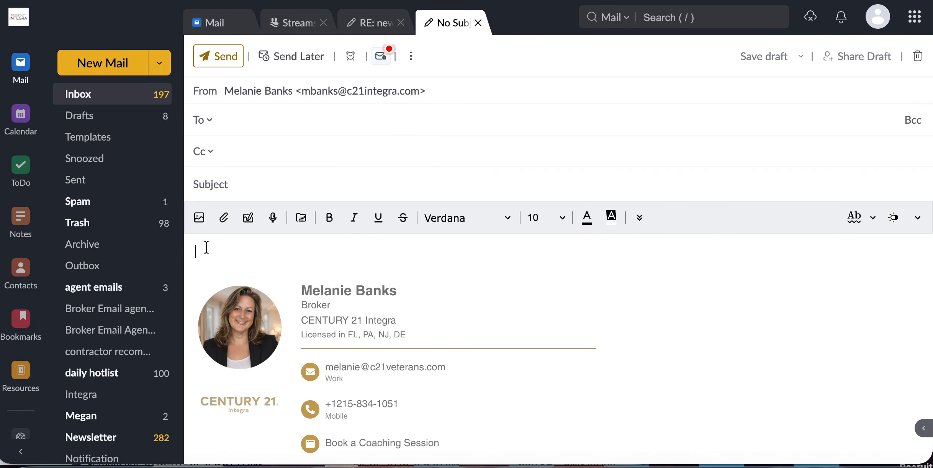
Step: Insert August Newsletter-0.png into the Zoho Mail draft body and add a new line below it
{"action": "left_click", "coordinate": [199, 218]}
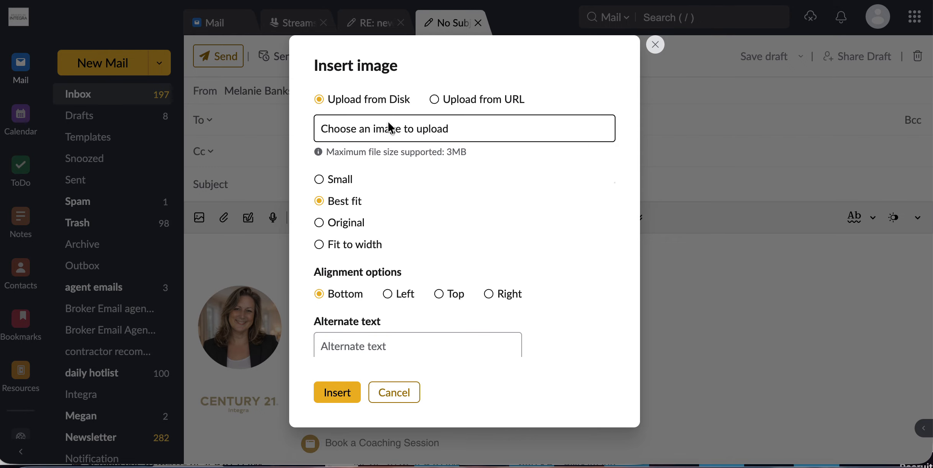
{"action": "left_click", "coordinate": [367, 127]}
{"action": "left_click", "coordinate": [341, 114]}
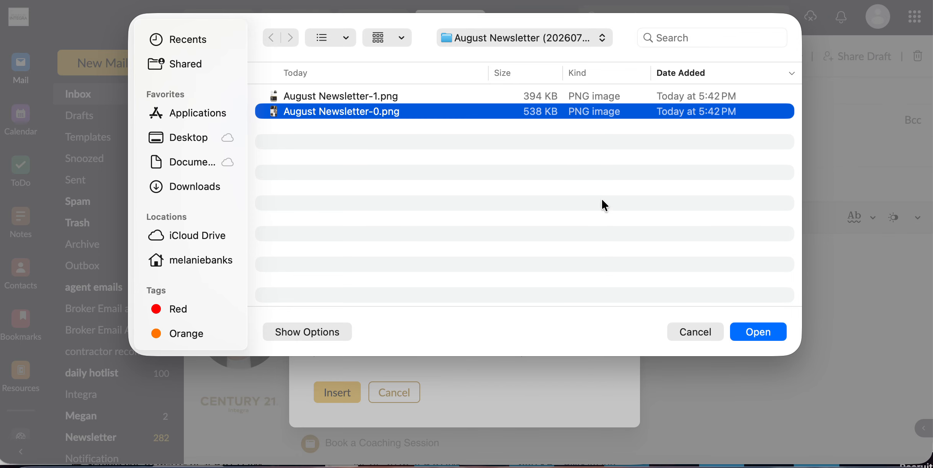
{"action": "left_click", "coordinate": [760, 337]}
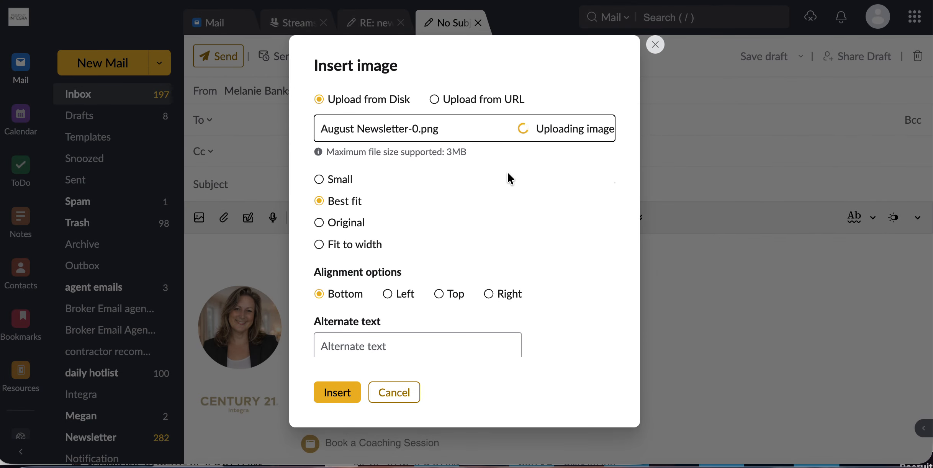
{"action": "left_click", "coordinate": [337, 393]}
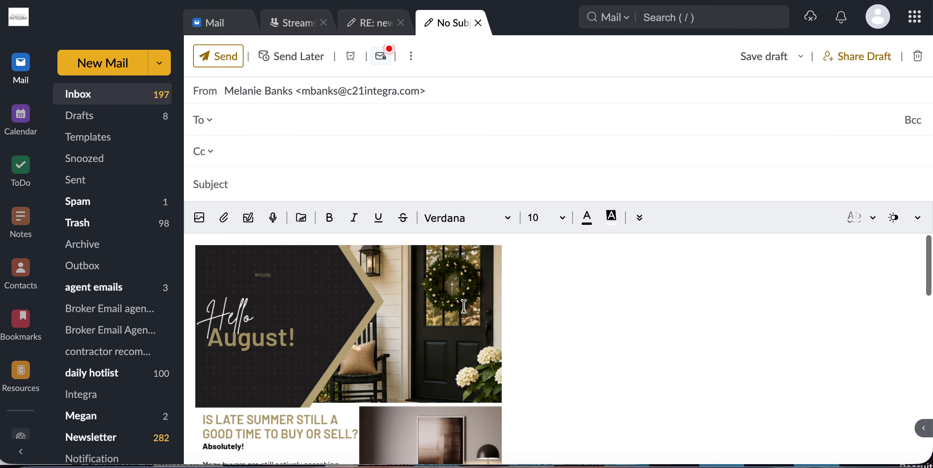
{"action": "left_click", "coordinate": [521, 357]}
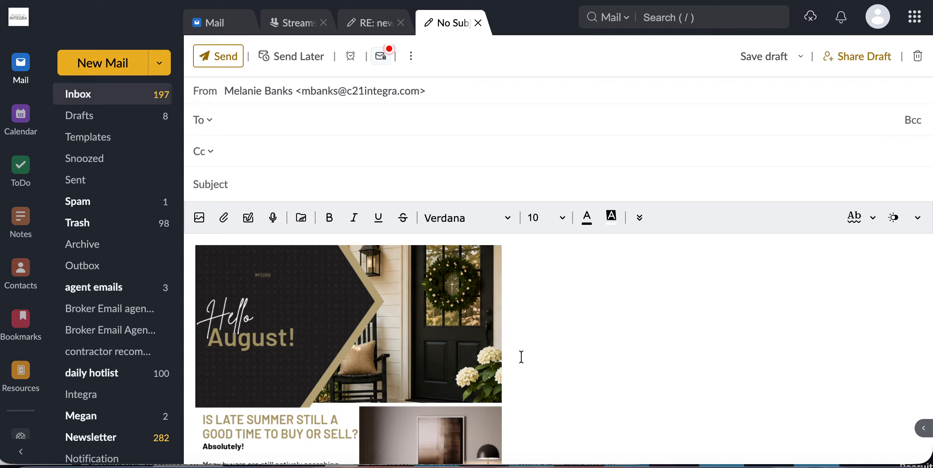
{"action": "key", "text": "Return"}
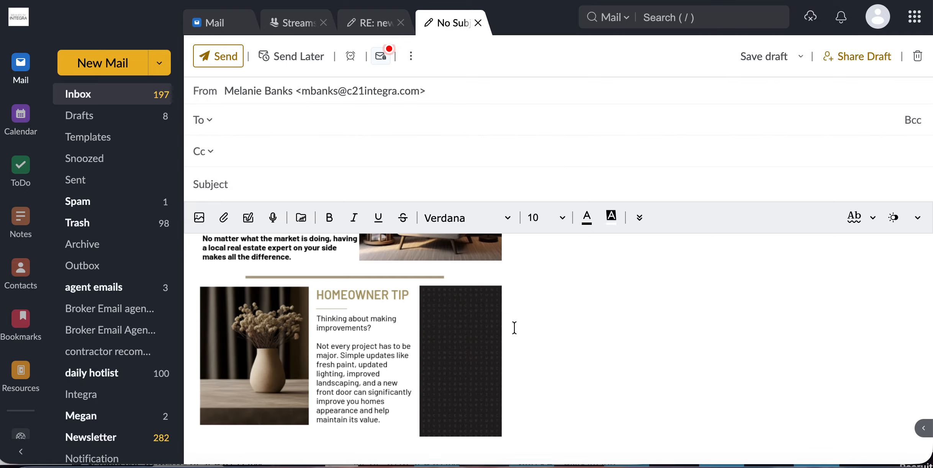
Step: Insert August Newsletter-1.png below the first image and save the draft
{"action": "left_click", "coordinate": [199, 218]}
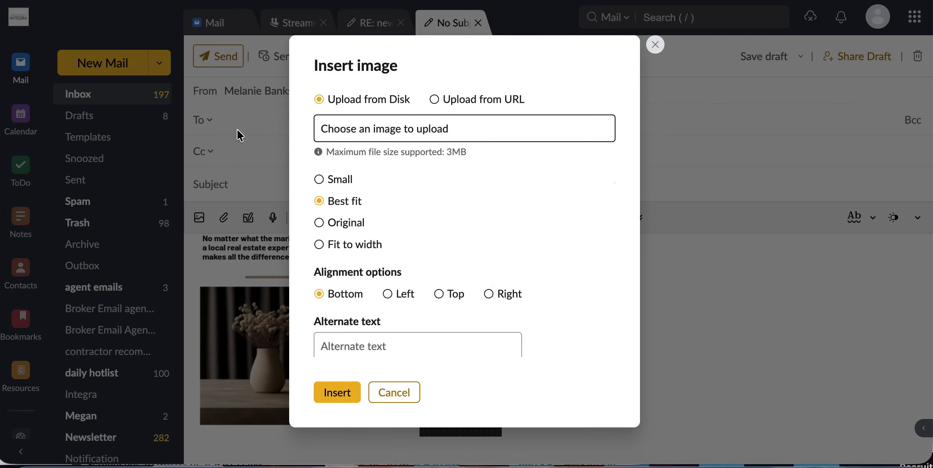
{"action": "left_click", "coordinate": [390, 129]}
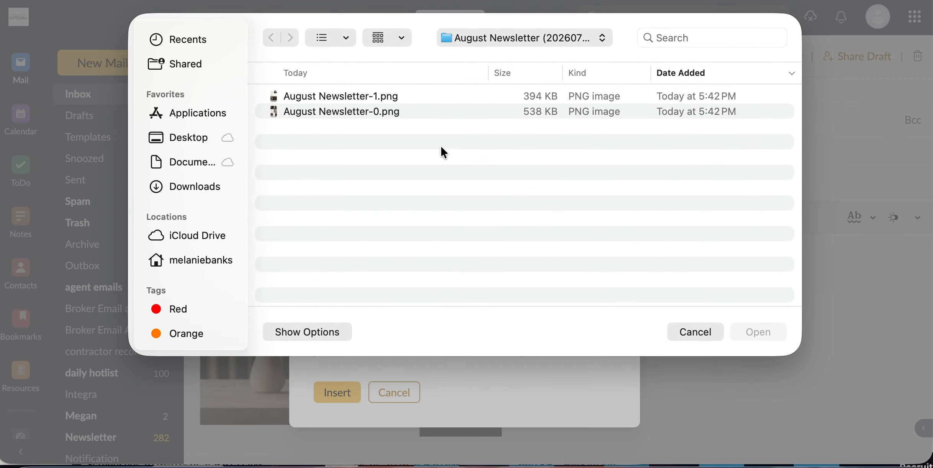
{"action": "left_click", "coordinate": [345, 97]}
{"action": "left_click", "coordinate": [755, 330]}
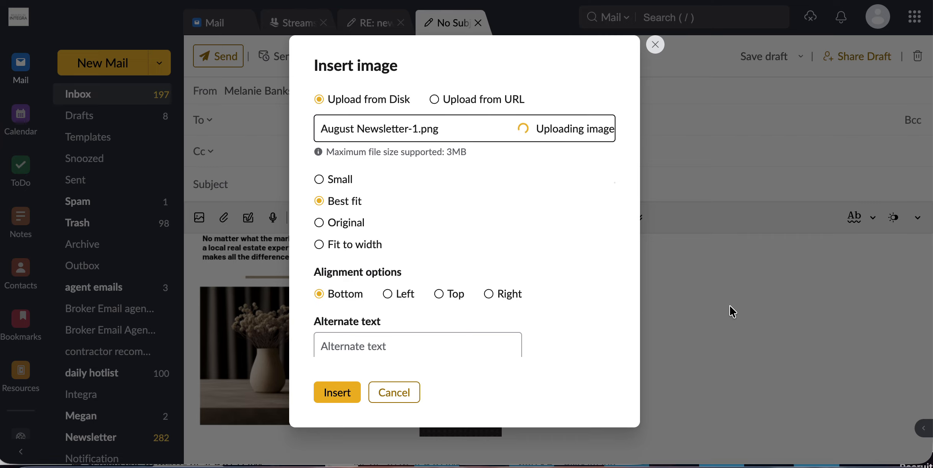
{"action": "left_click", "coordinate": [336, 390]}
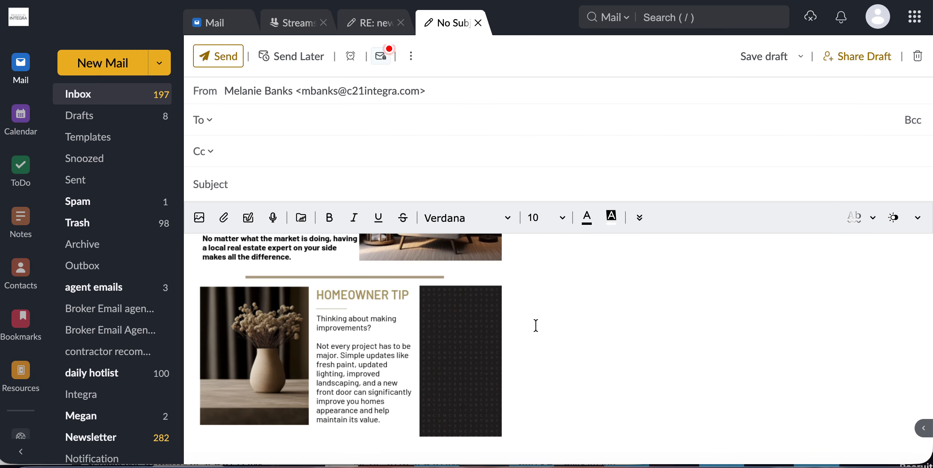
{"action": "scroll", "coordinate": [585, 337], "scroll_direction": "down", "scroll_amount": 5}
{"action": "scroll", "coordinate": [587, 337], "scroll_direction": "down", "scroll_amount": 10}
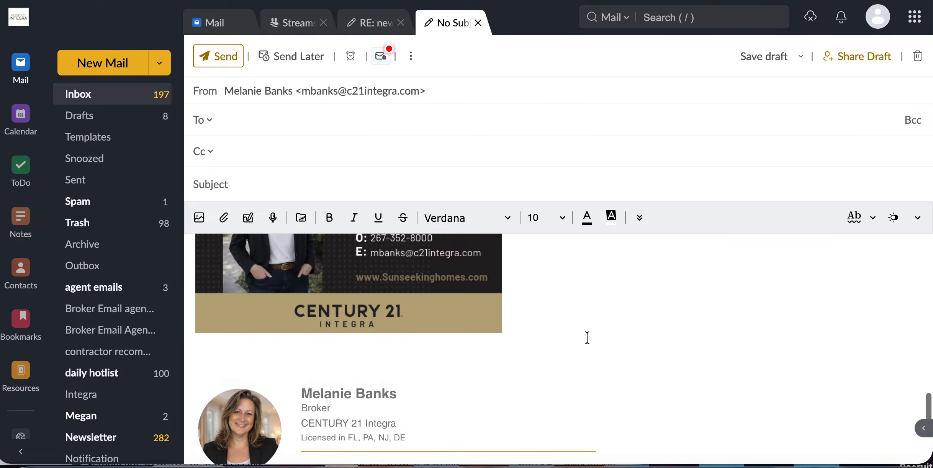
{"action": "scroll", "coordinate": [587, 337], "scroll_direction": "up", "scroll_amount": 15}
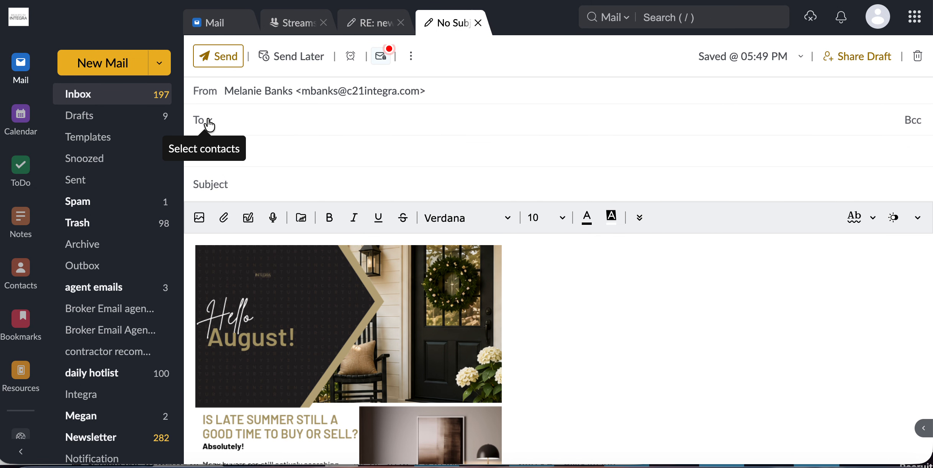
{"action": "left_click", "coordinate": [916, 121]}
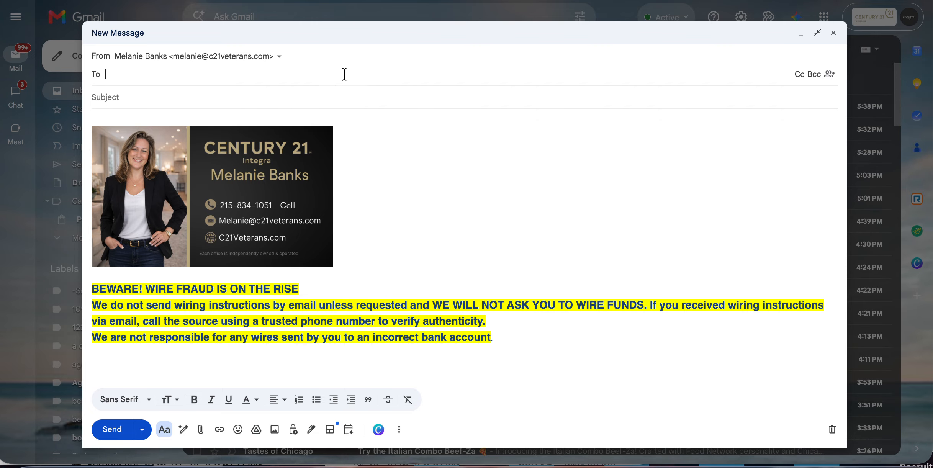
Step: Show the Bcc line and add blank lines above the signature image
{"action": "left_click", "coordinate": [819, 74]}
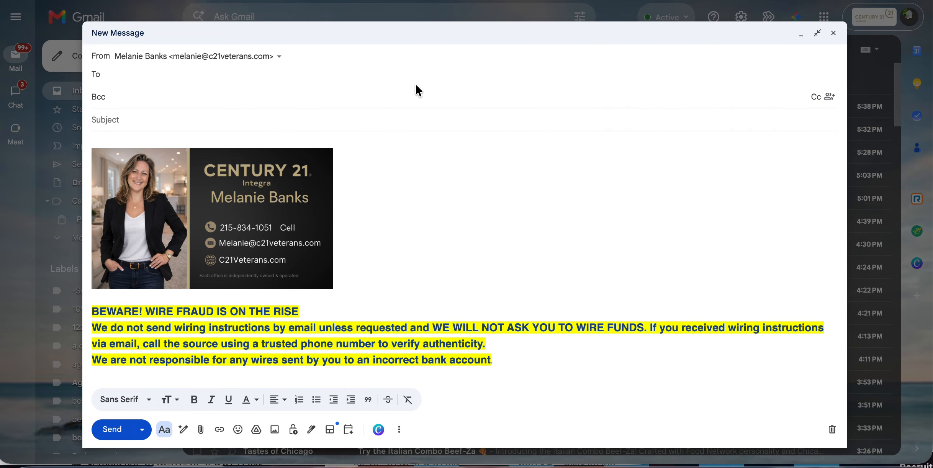
{"action": "left_click", "coordinate": [160, 144]}
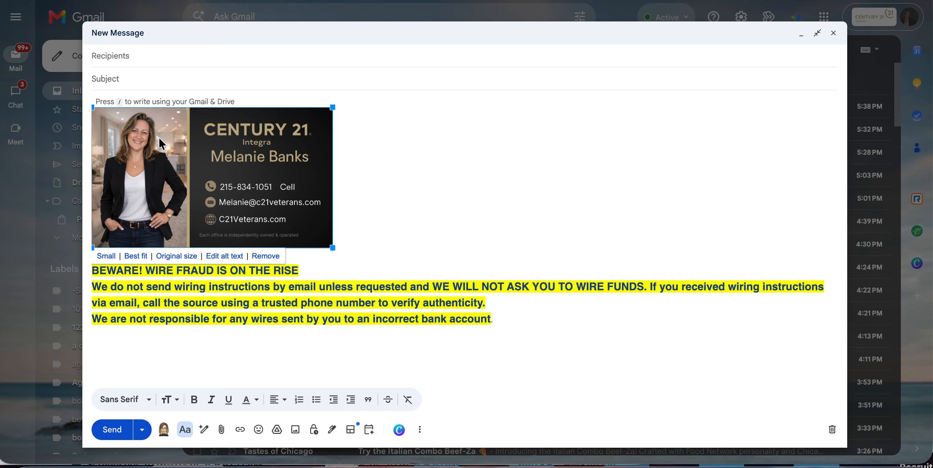
{"action": "key", "text": "Up"}
{"action": "key", "text": "Return"}
{"action": "key", "text": "Return"}
{"action": "key", "text": "Return"}
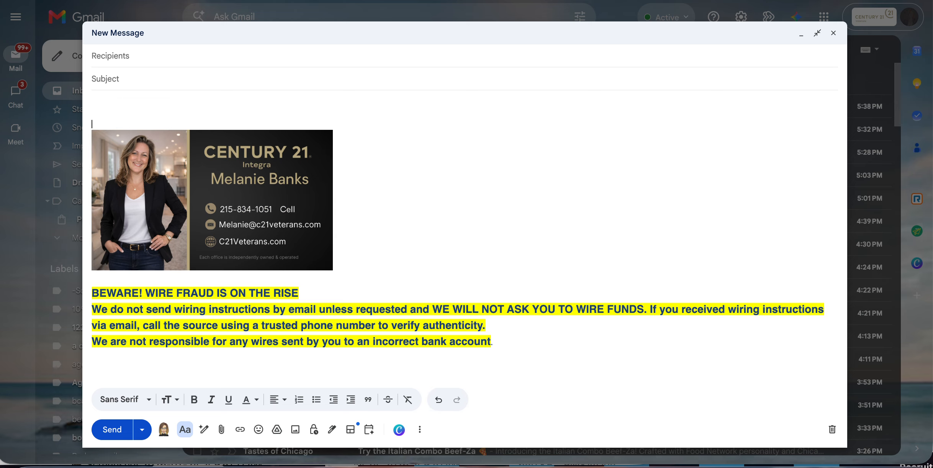
{"action": "key", "text": "Up"}
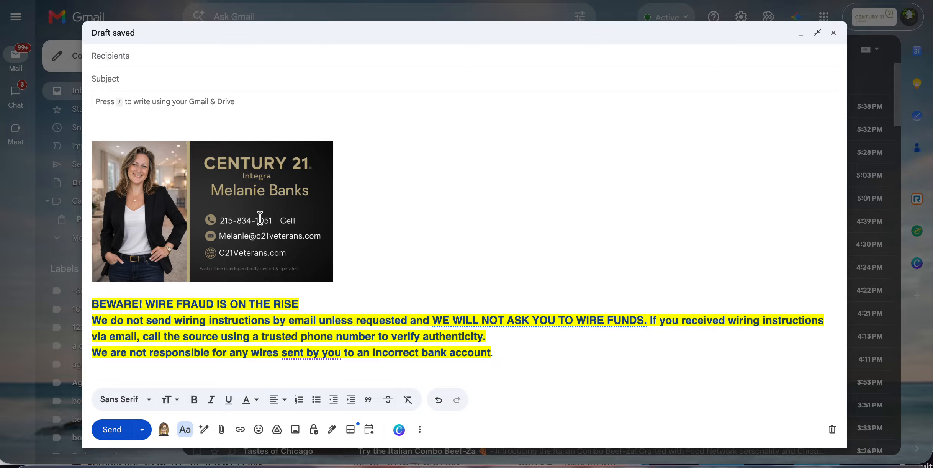
Step: Open the August Newsletter (20260731) folder in Downloads in a Finder window beside the draft
{"action": "left_click", "coordinate": [37, 460]}
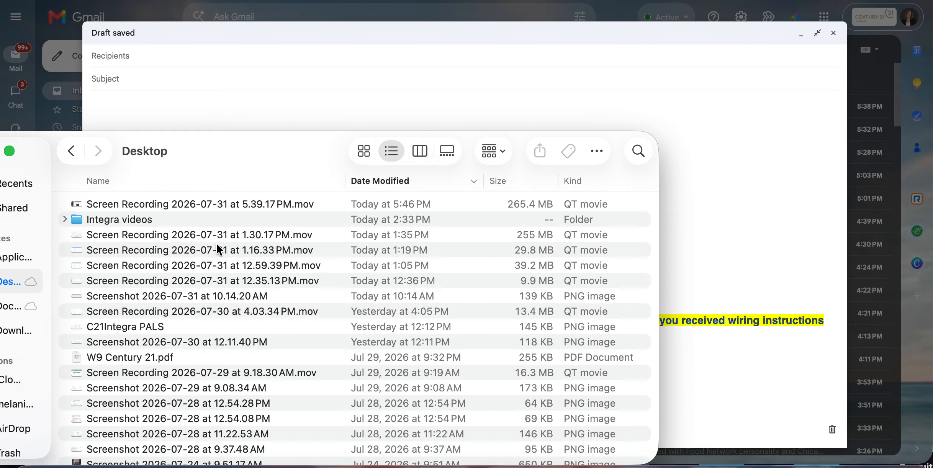
{"action": "mouse_move", "coordinate": [263, 165]}
{"action": "left_mouse_down"}
{"action": "mouse_move", "coordinate": [318, 160]}
{"action": "mouse_move", "coordinate": [598, 238]}
{"action": "left_mouse_up"}
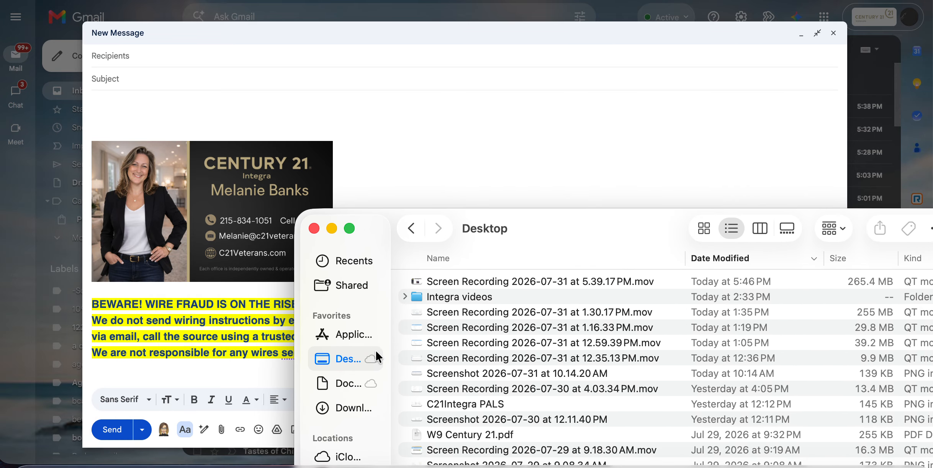
{"action": "left_click", "coordinate": [339, 409]}
{"action": "left_click", "coordinate": [486, 283]}
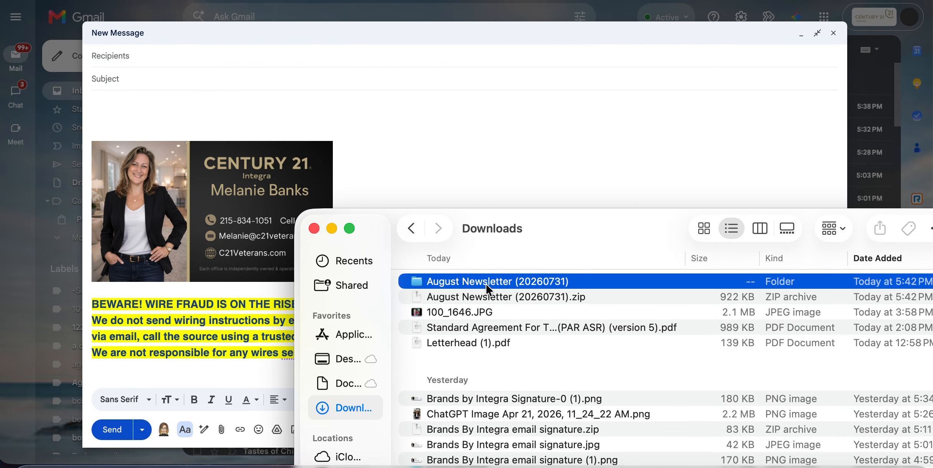
{"action": "double_click", "coordinate": [489, 283]}
Step: Drop August Newsletter-0.png and August Newsletter-1.png into the message body
{"action": "left_click_drag", "start_coordinate": [503, 276], "coordinate": [273, 111]}
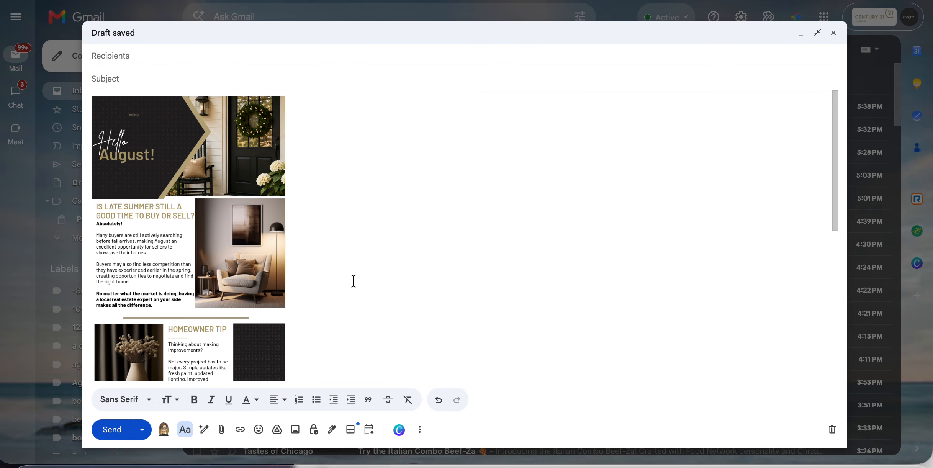
{"action": "key", "text": "Return"}
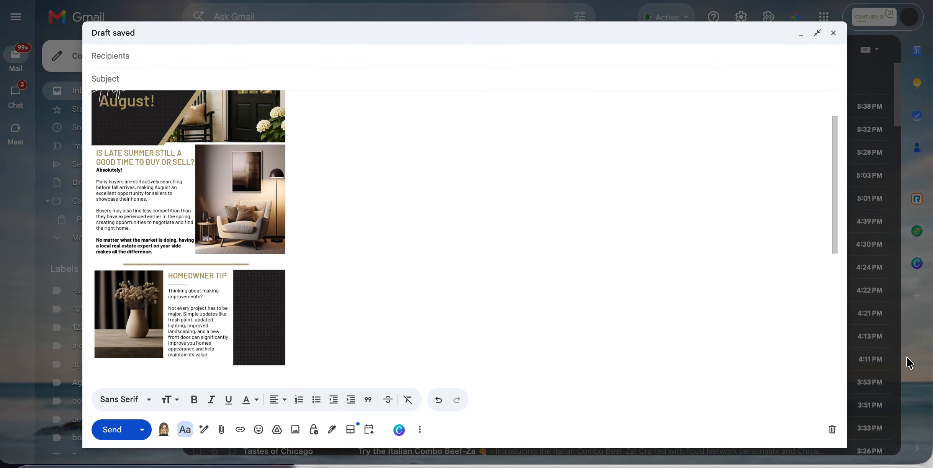
{"action": "left_click", "coordinate": [931, 340]}
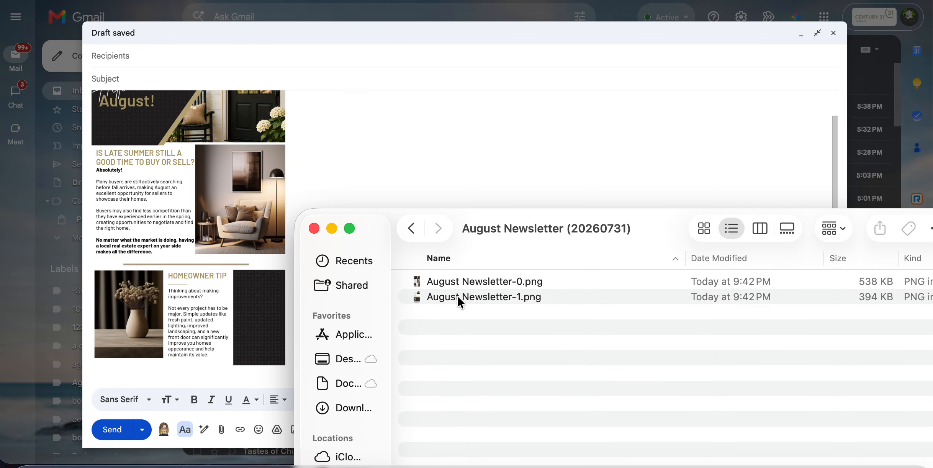
{"action": "left_click_drag", "start_coordinate": [457, 295], "coordinate": [229, 371]}
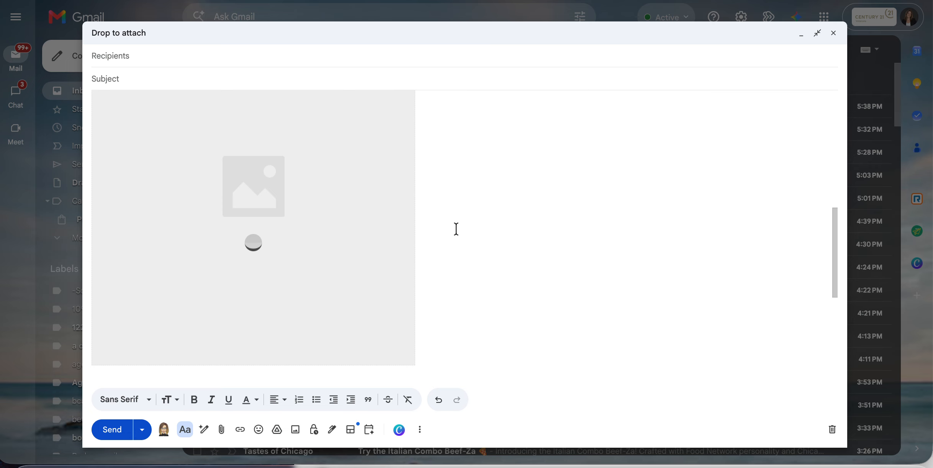
Step: Set both newsletter images to Original size
{"action": "scroll", "coordinate": [456, 229], "scroll_direction": "up", "scroll_amount": 15}
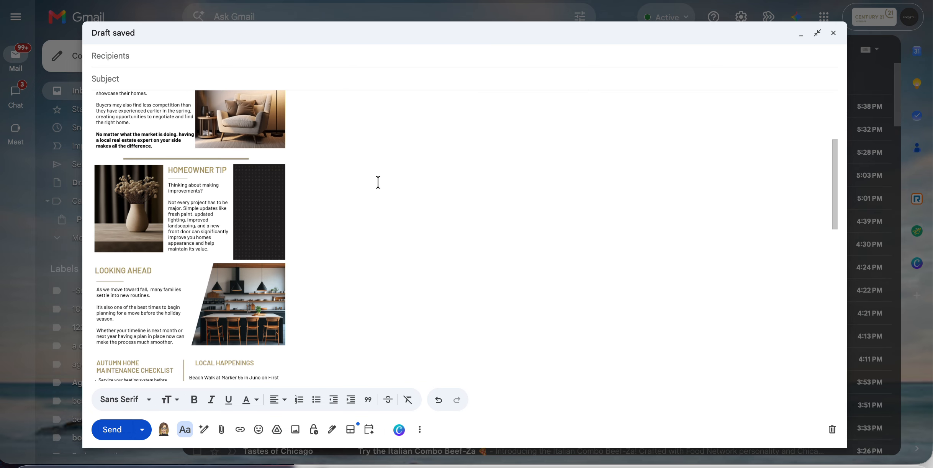
{"action": "scroll", "coordinate": [274, 180], "scroll_direction": "up", "scroll_amount": 3}
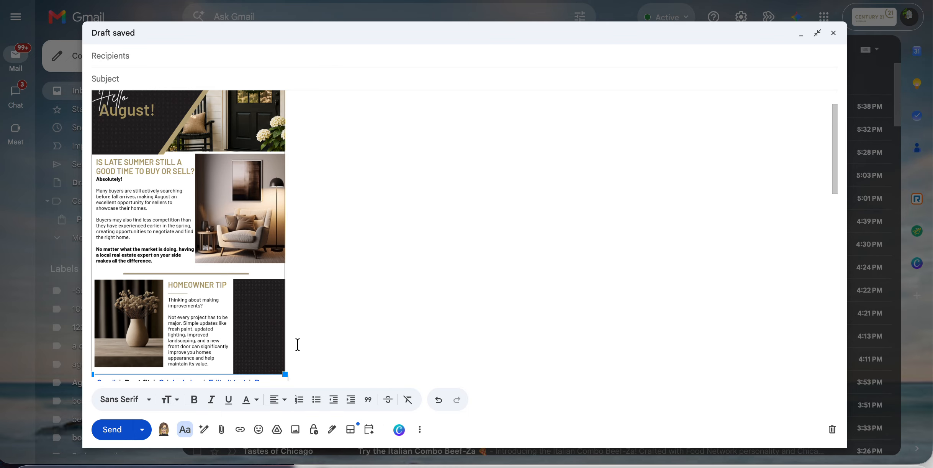
{"action": "scroll", "coordinate": [298, 347], "scroll_direction": "up", "scroll_amount": 2}
{"action": "scroll", "coordinate": [232, 300], "scroll_direction": "down", "scroll_amount": 3}
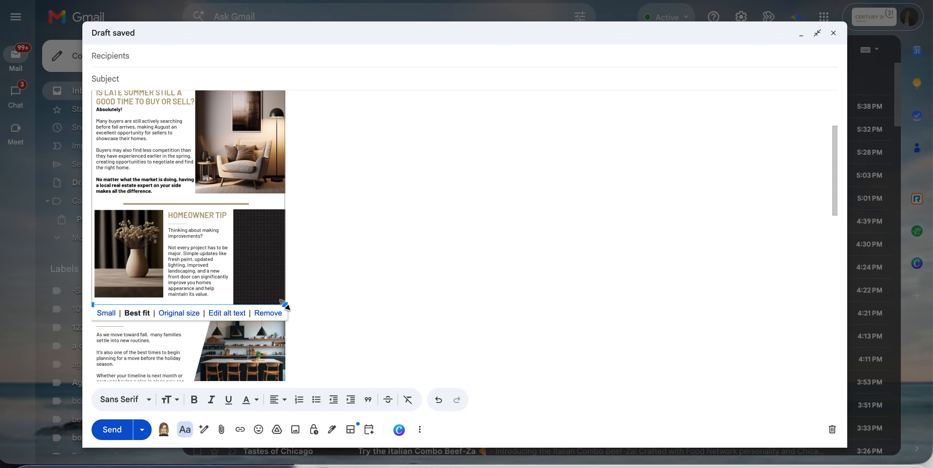
{"action": "left_click", "coordinate": [173, 314]}
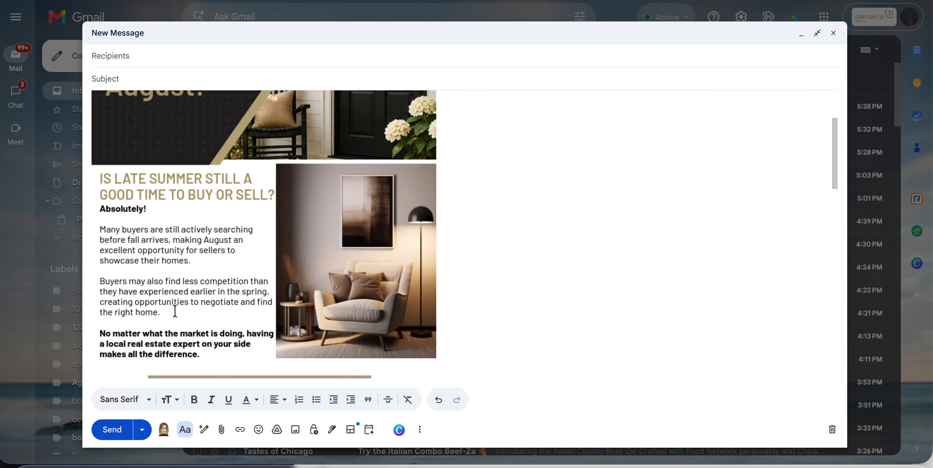
{"action": "scroll", "coordinate": [327, 302], "scroll_direction": "down", "scroll_amount": 6}
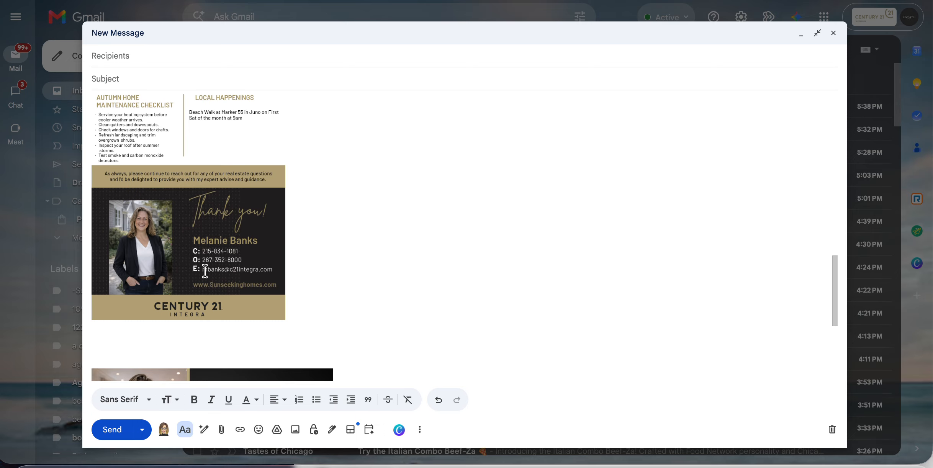
{"action": "left_click", "coordinate": [207, 285]}
{"action": "left_click", "coordinate": [183, 328]}
{"action": "scroll", "coordinate": [470, 257], "scroll_direction": "down", "scroll_amount": 8}
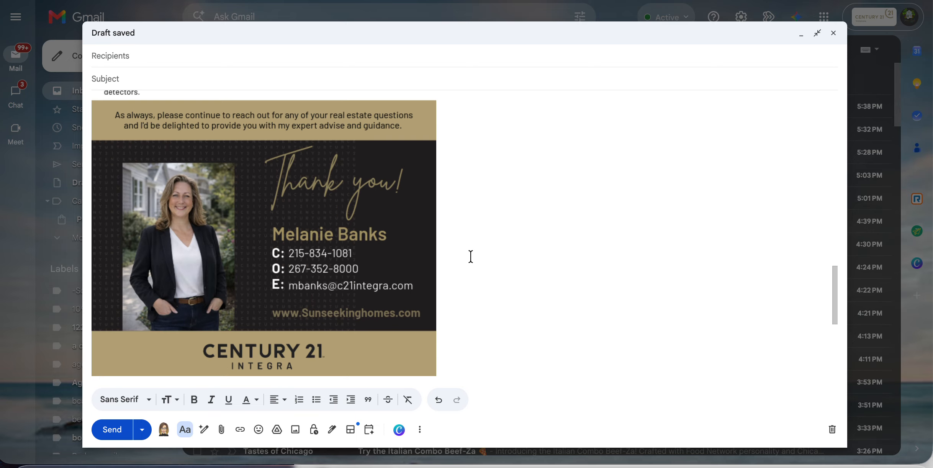